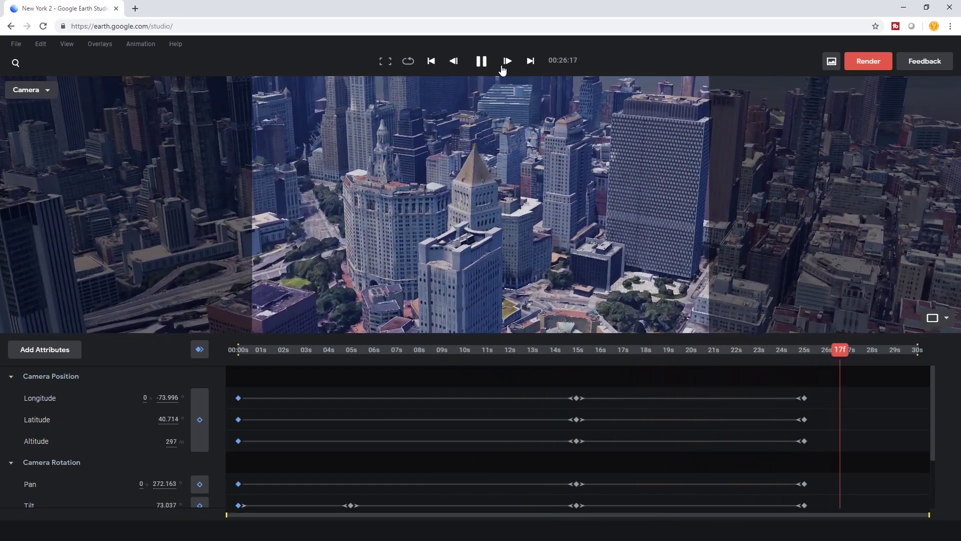
Step: Pause the flyover and set the render file name to New York X, keeping 3840×2160 and frames 0–900
click(481, 61)
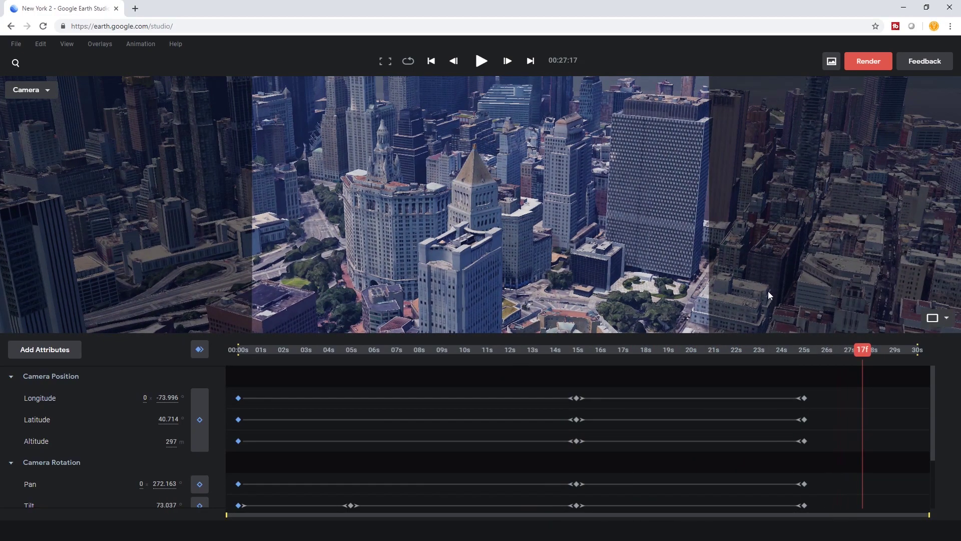
click(861, 64)
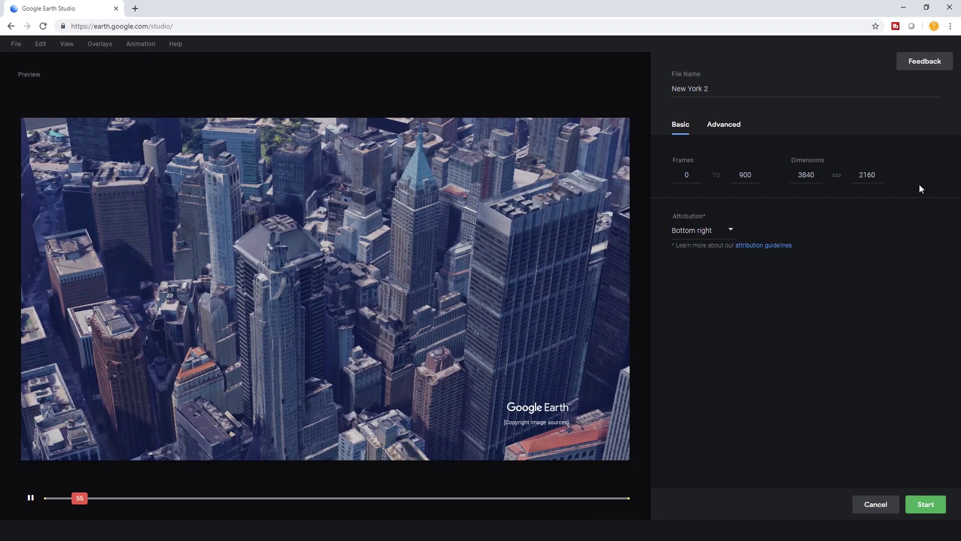
click(705, 88)
click(706, 88)
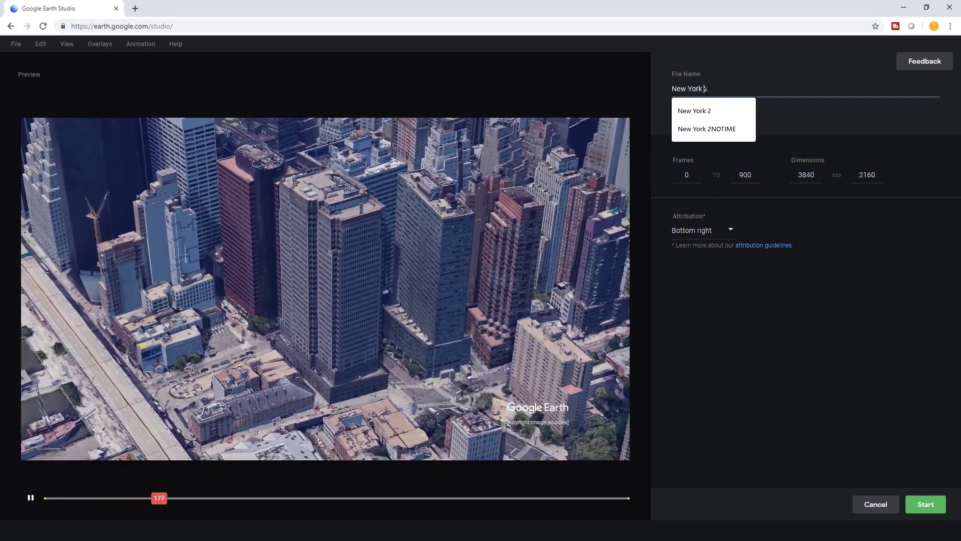
key(BackSpace)
text(X)
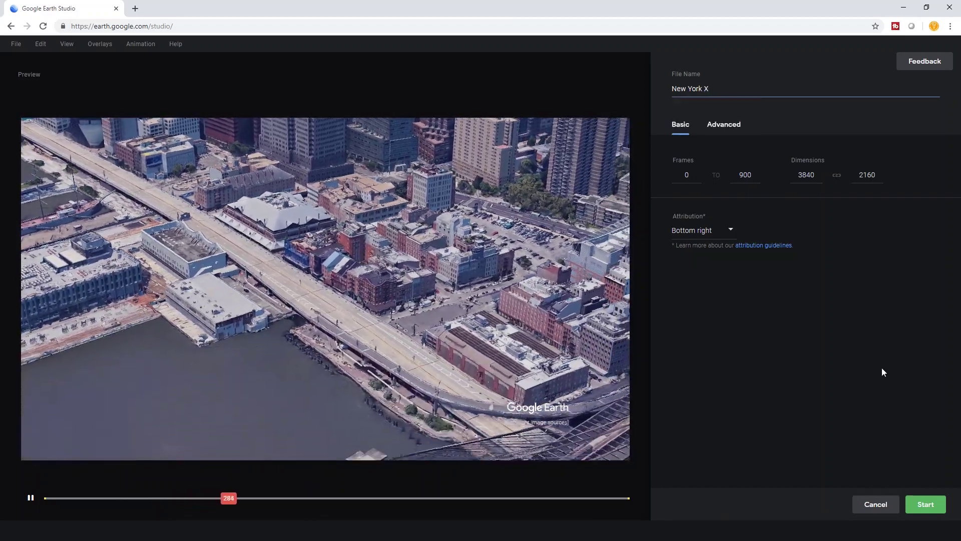
click(881, 367)
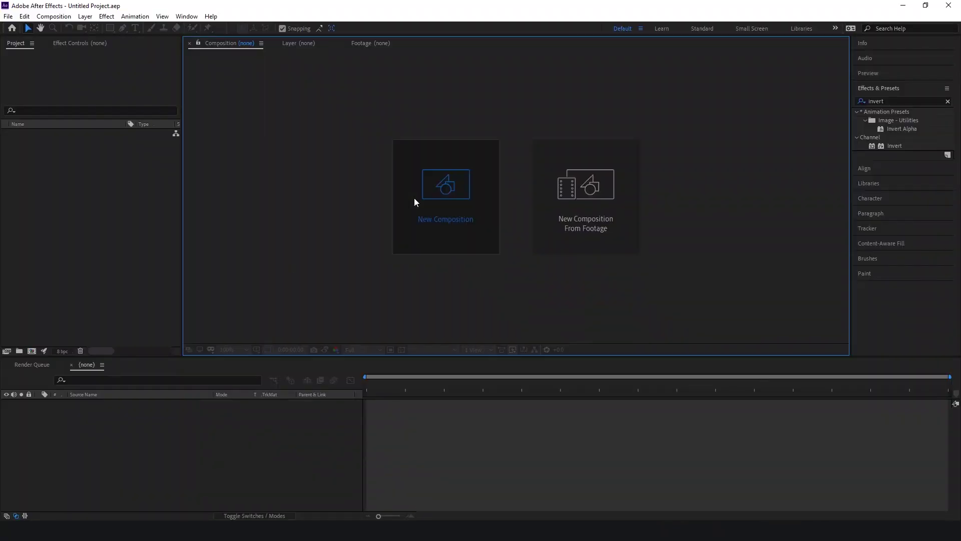
Step: Create a composition named New York with the HDTV 1080 29.97 preset
click(414, 197)
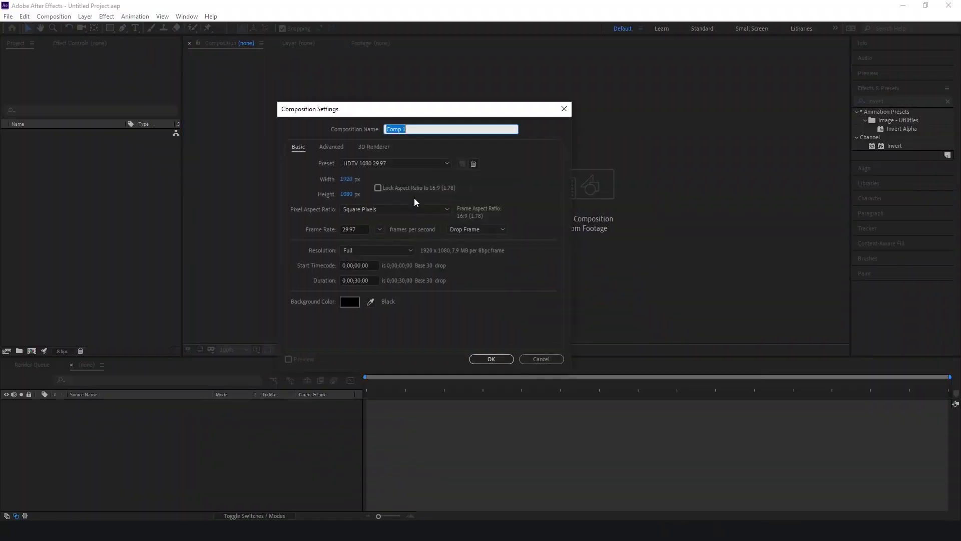
text(New )
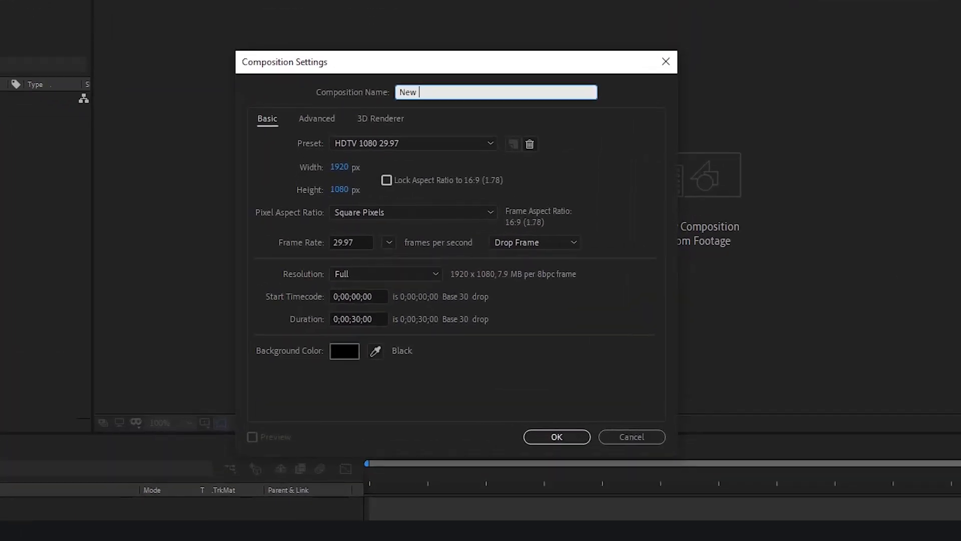
text(York)
click(557, 436)
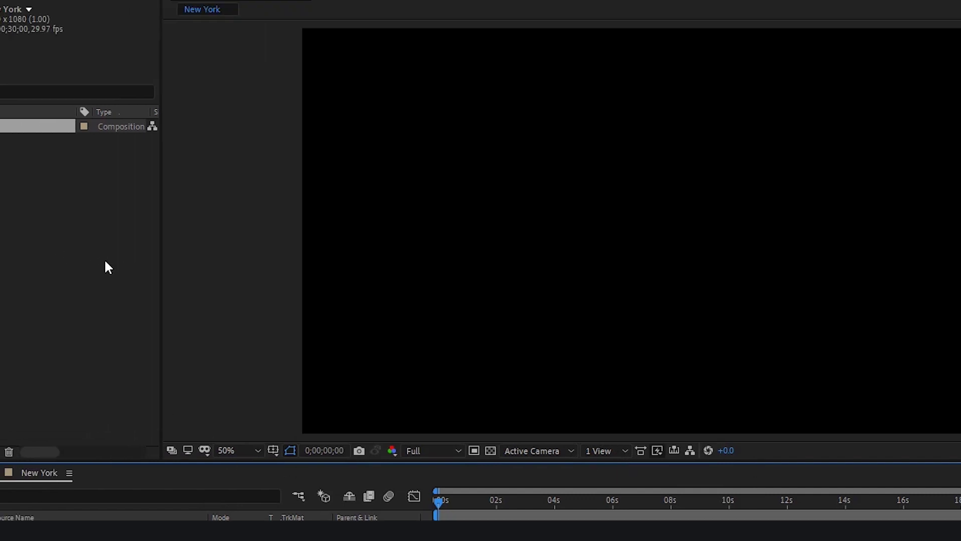
Step: Import New York X_000.jpeg as a JPEG sequence covering frames 000–900
right_click(4, 207)
mouse_move(116, 283)
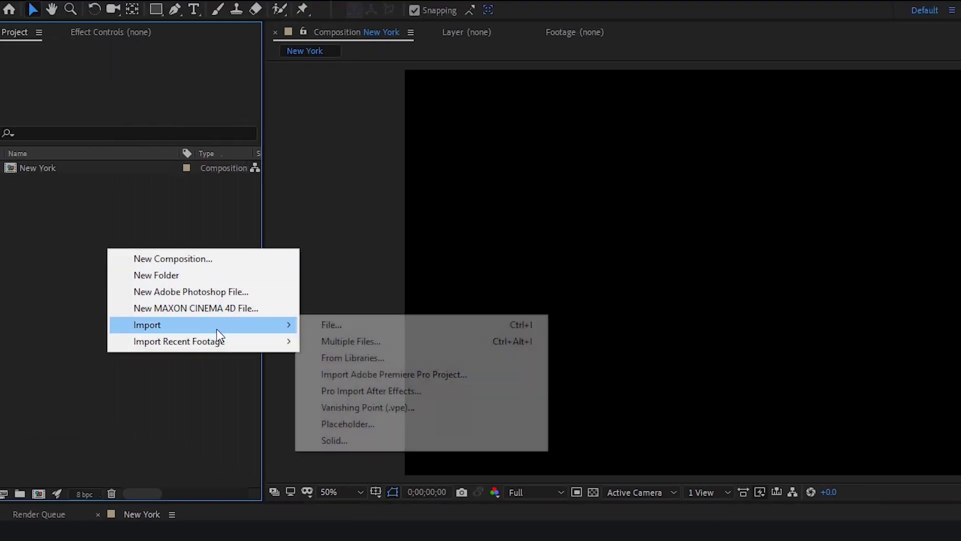
click(332, 325)
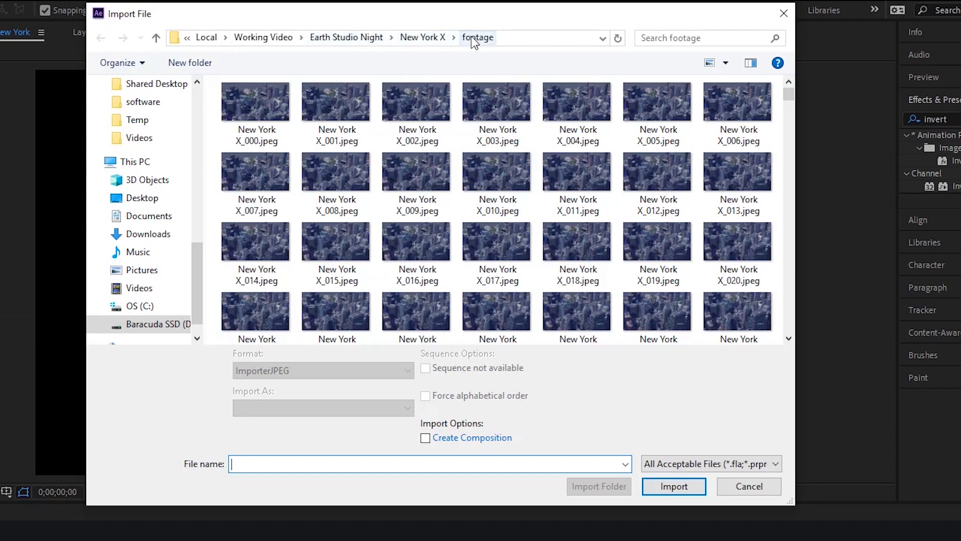
click(250, 96)
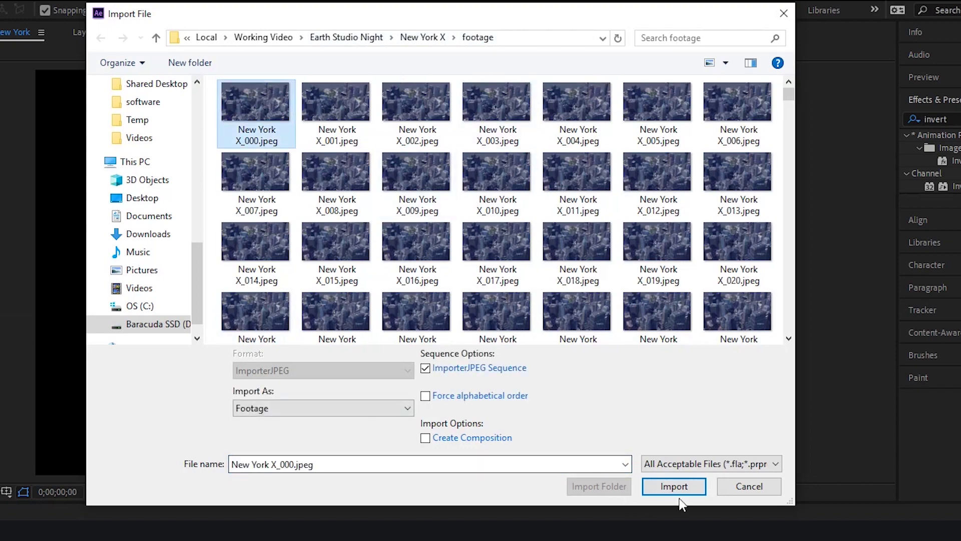
click(674, 486)
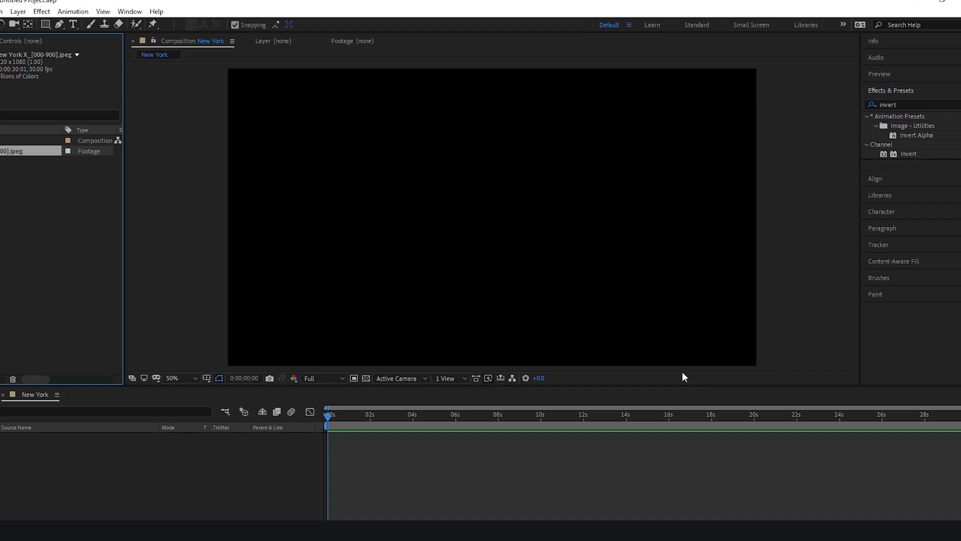
Step: Place the New York X sequence in the New York comp, preview it, and apply Invert
drag(53, 143, 52, 424)
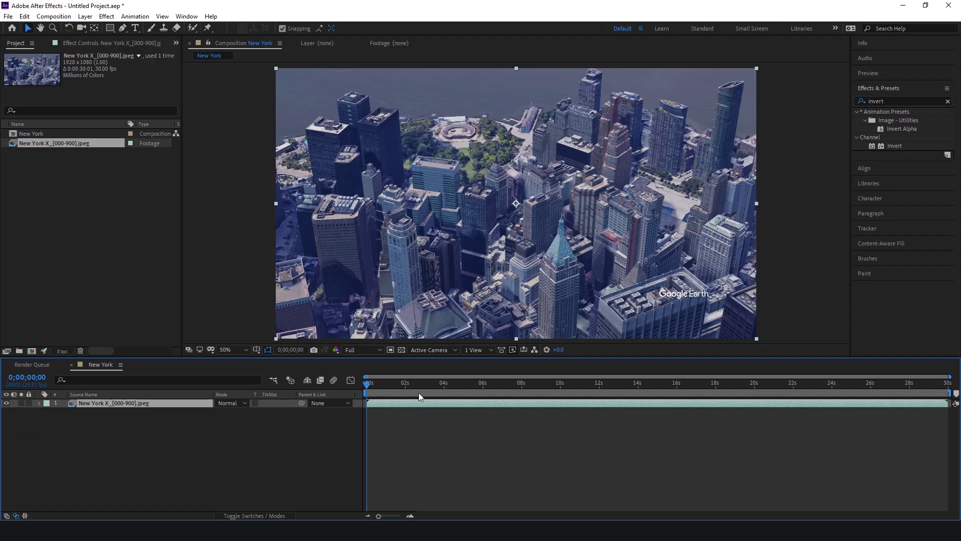
key(space)
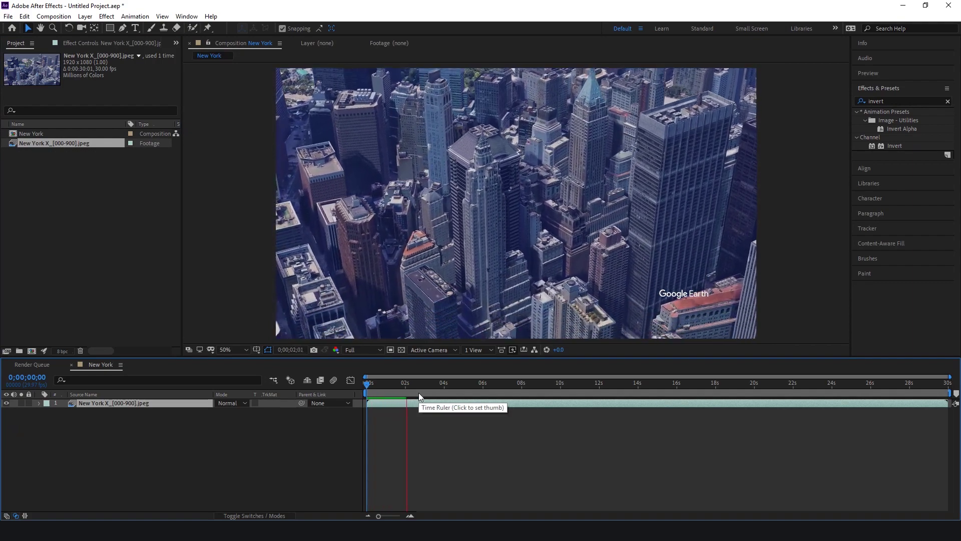
click(418, 383)
drag(418, 382, 325, 388)
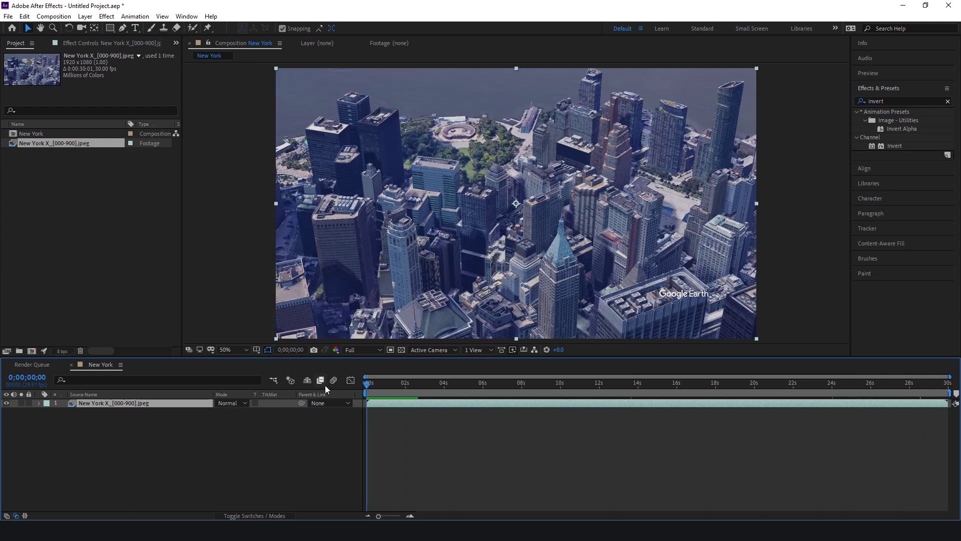
click(883, 101)
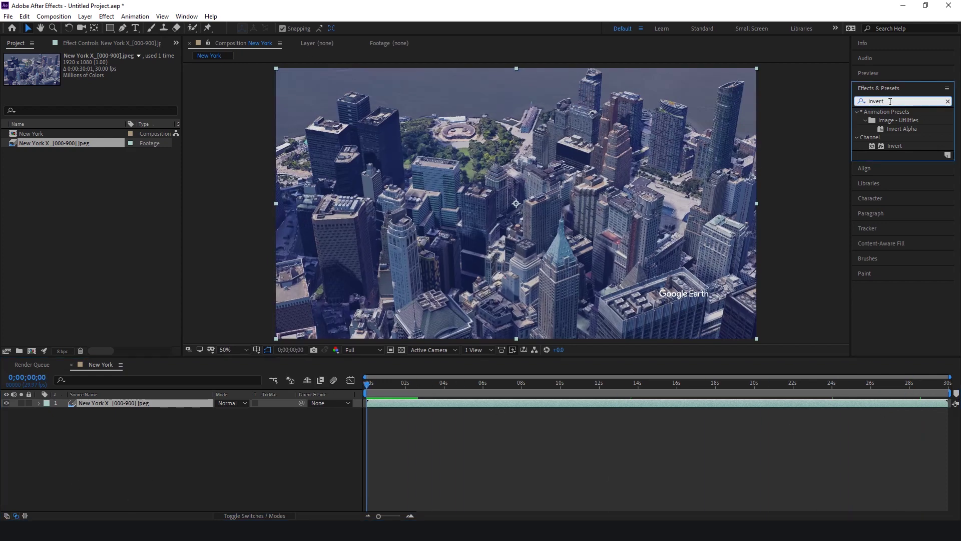
drag(894, 146, 119, 403)
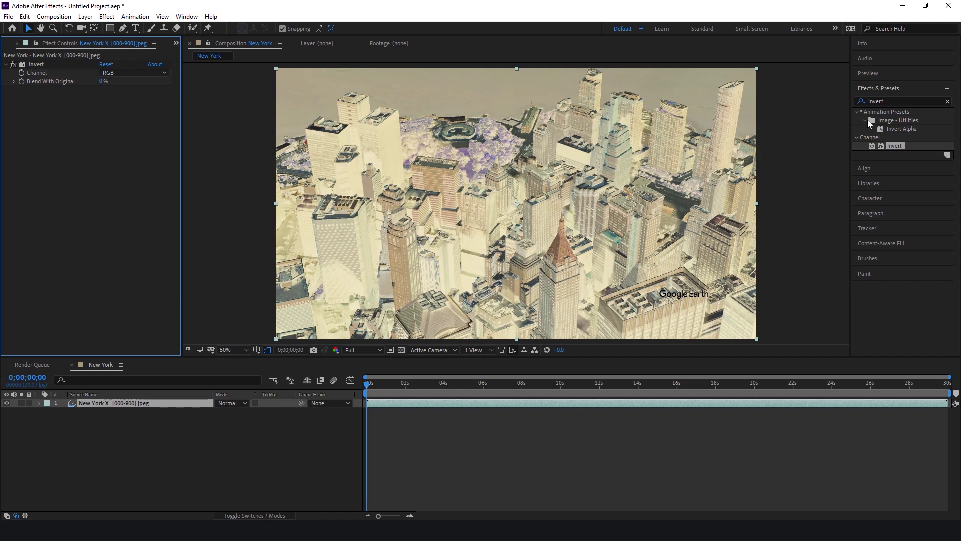
Step: Apply Linear Color Key, sample the pale sky as key colour, and set Matching Tolerance to 14%
click(901, 100)
text(key)
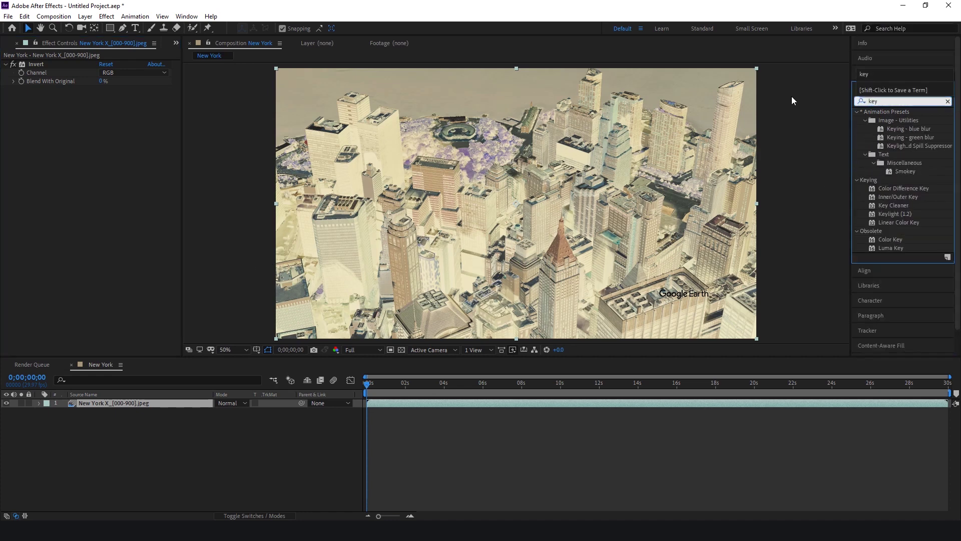
drag(904, 222, 87, 137)
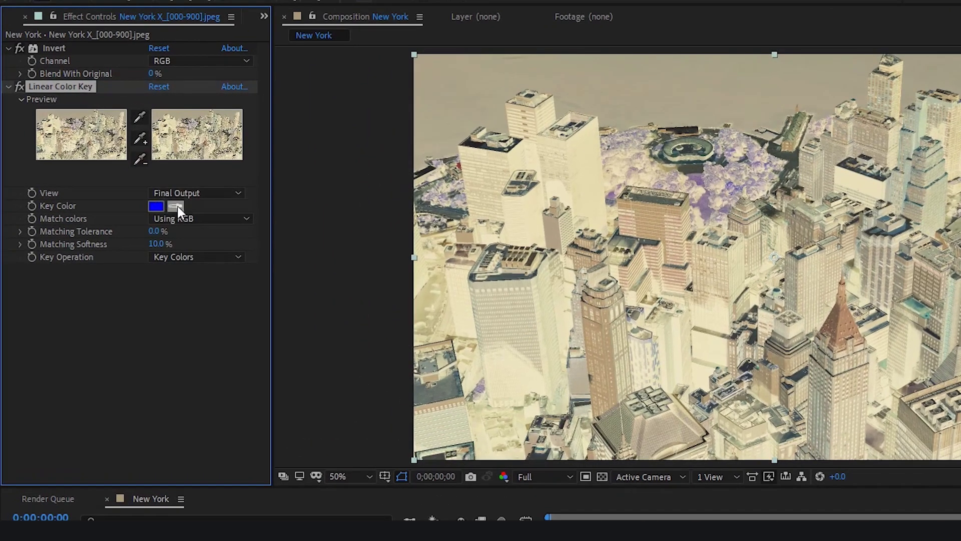
click(175, 207)
click(687, 96)
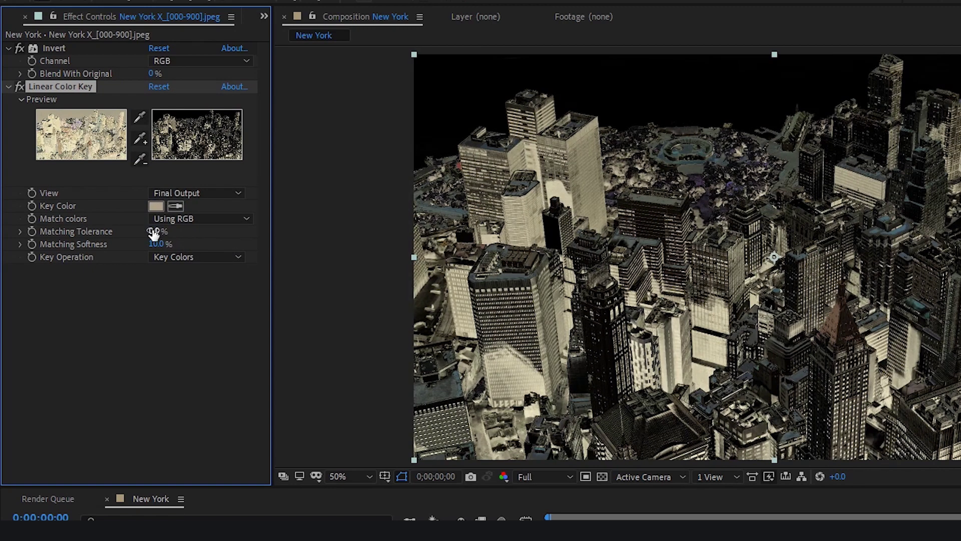
drag(155, 231, 176, 231)
click(155, 314)
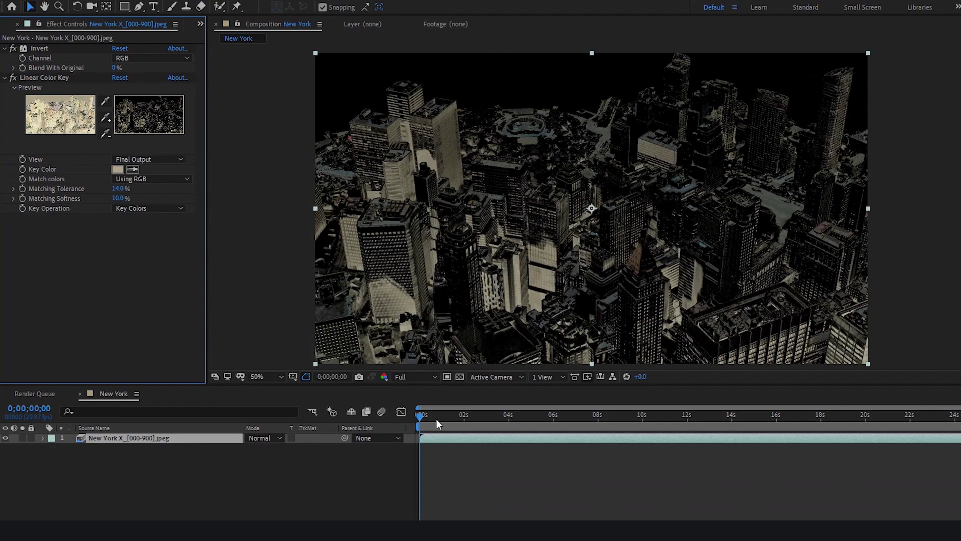
drag(419, 416, 748, 413)
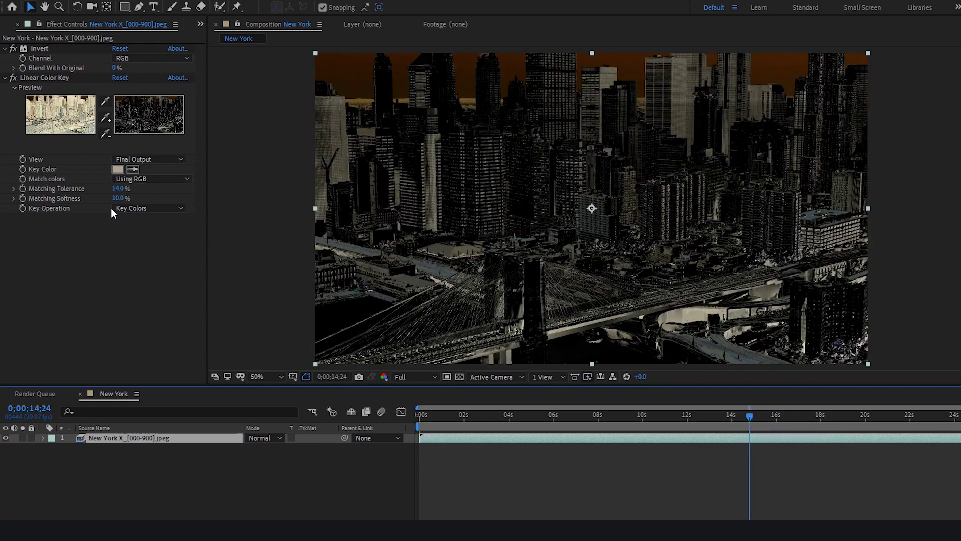
click(46, 77)
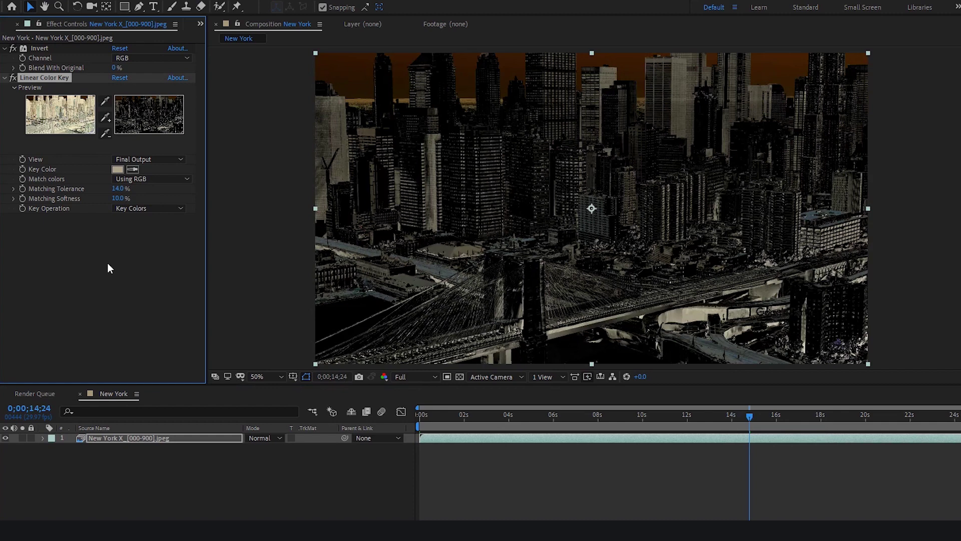
Step: Duplicate the Linear Color Key and key out the dark brown sky at 17% tolerance, 20% softness
key(ctrl+d)
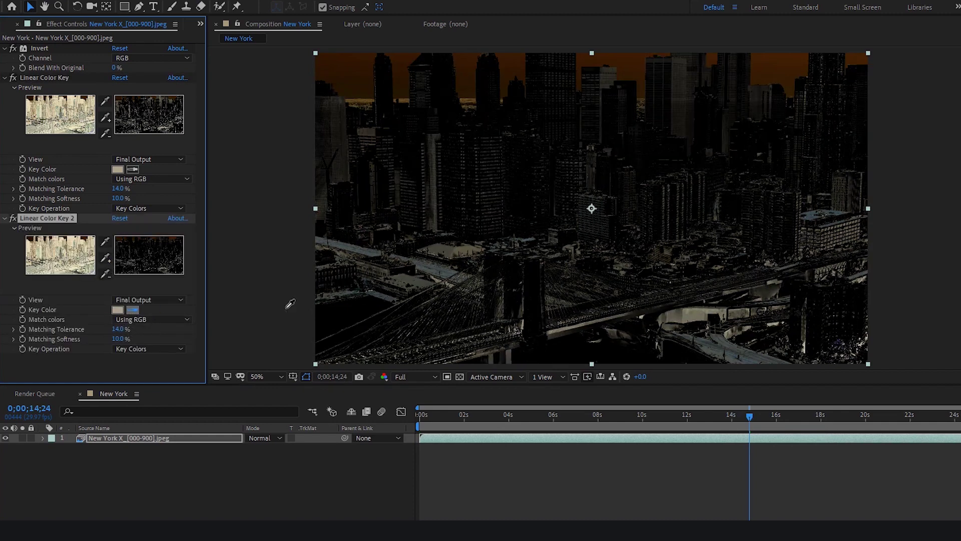
click(463, 82)
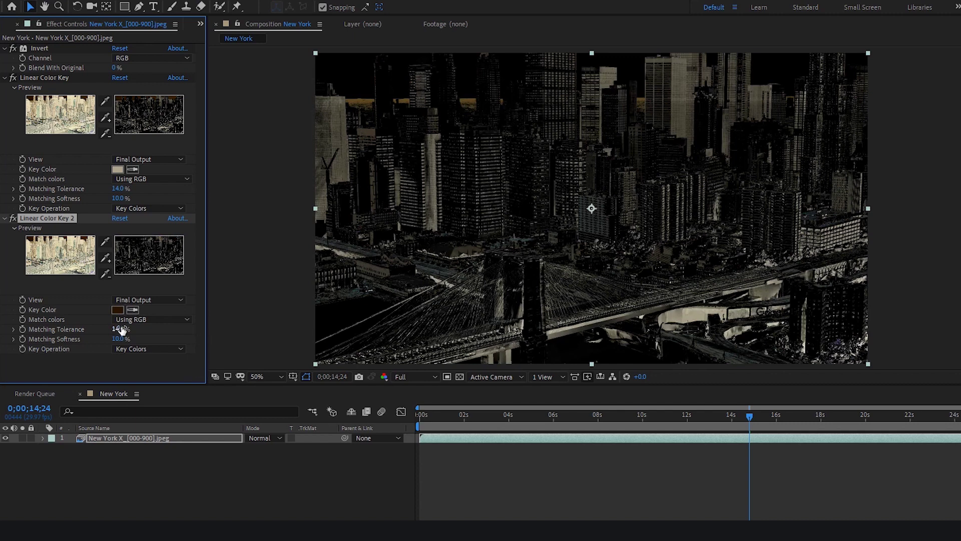
mouse_move(121, 329)
mouse_down()
mouse_move(113, 329)
mouse_move(123, 340)
mouse_up()
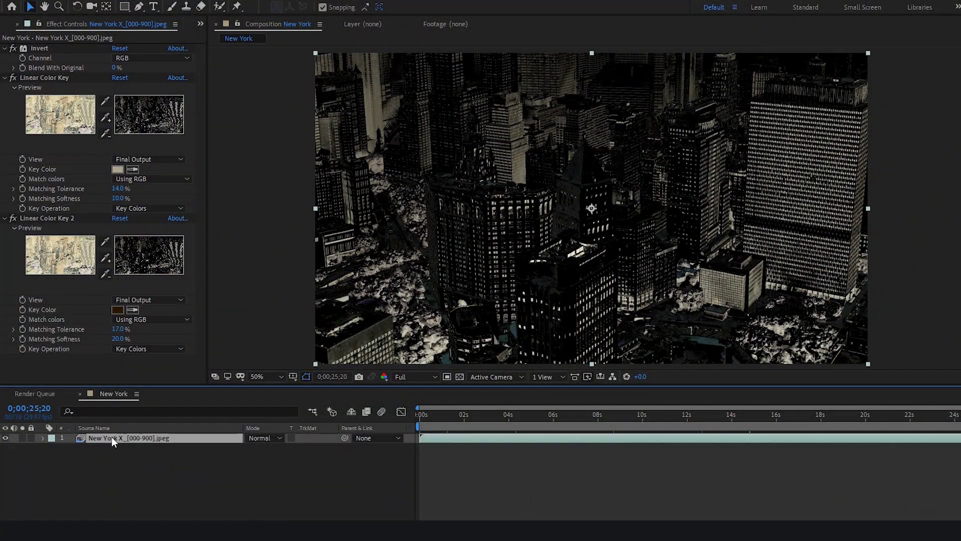
Step: Duplicate the footage layer and solo the top copy at around 4 seconds
key(ctrl+d)
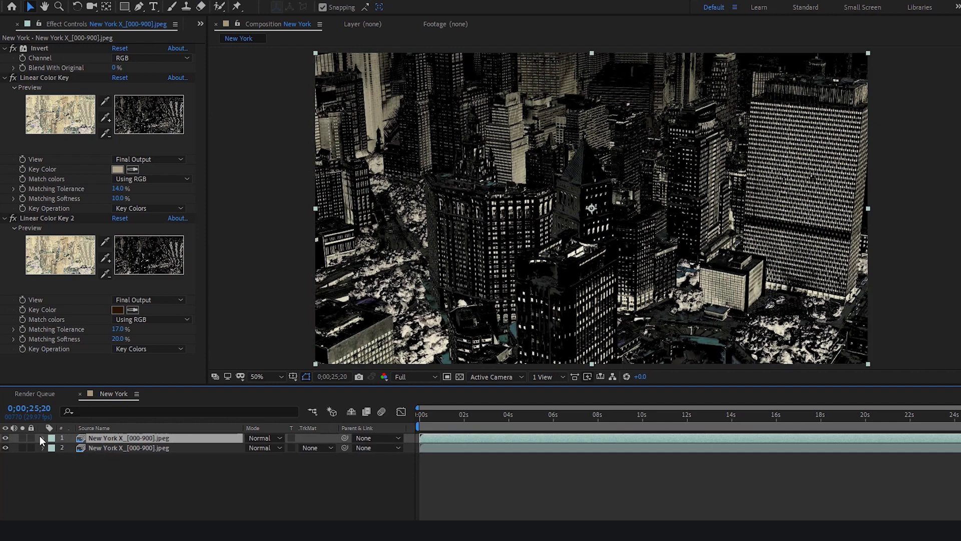
click(22, 438)
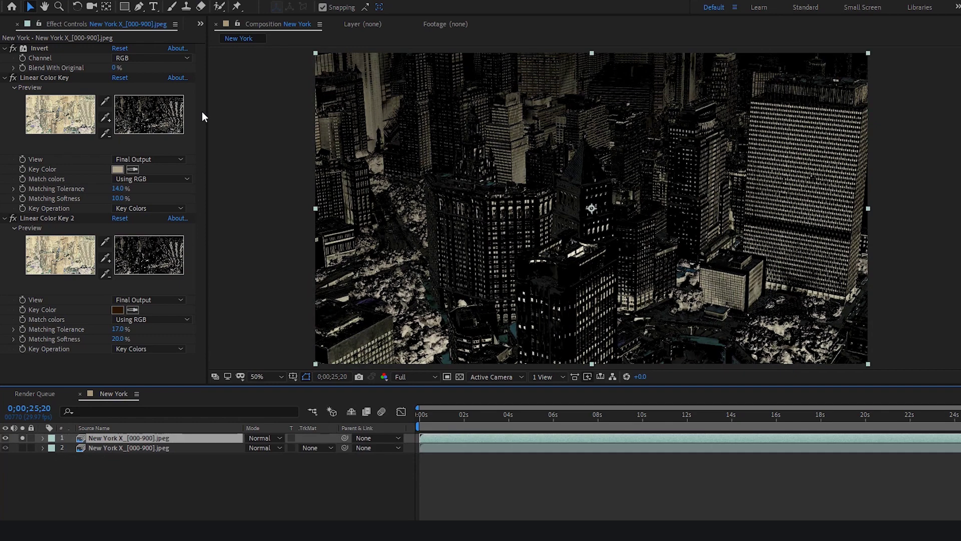
click(518, 416)
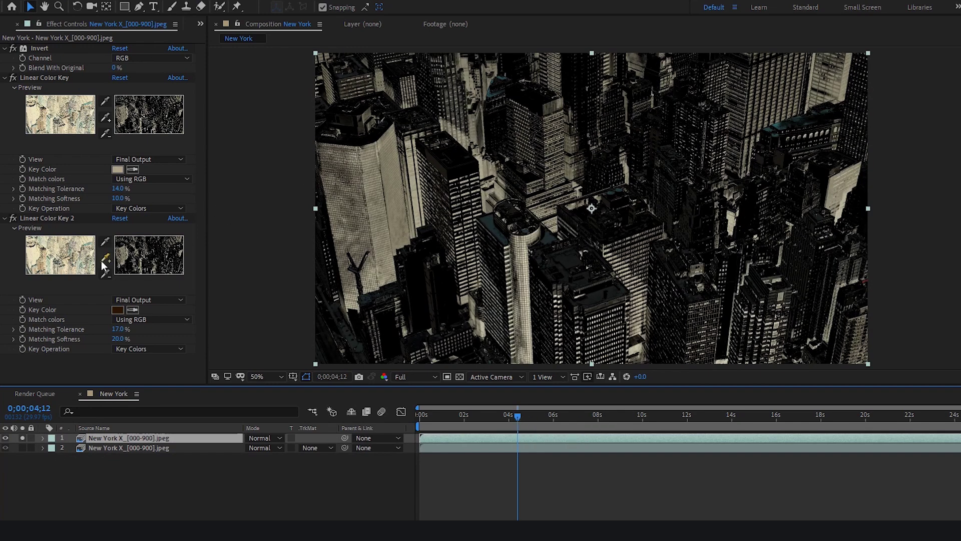
Step: Re-sample the first key with a beige colour and raise its Matching Tolerance to 30%
mouse_move(117, 188)
mouse_down()
mouse_move(116, 197)
mouse_move(127, 196)
mouse_move(122, 188)
mouse_up()
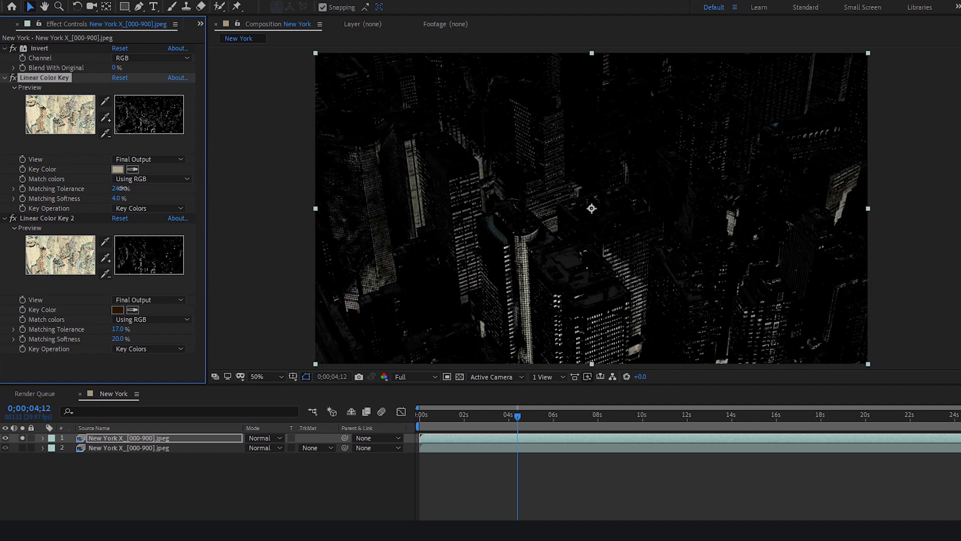
click(133, 169)
click(409, 219)
click(132, 169)
click(462, 170)
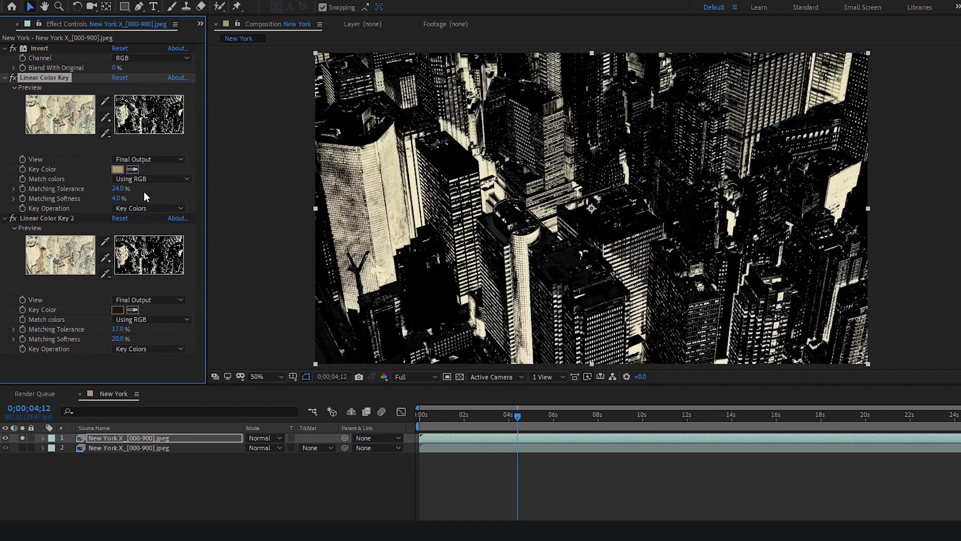
drag(120, 189, 124, 189)
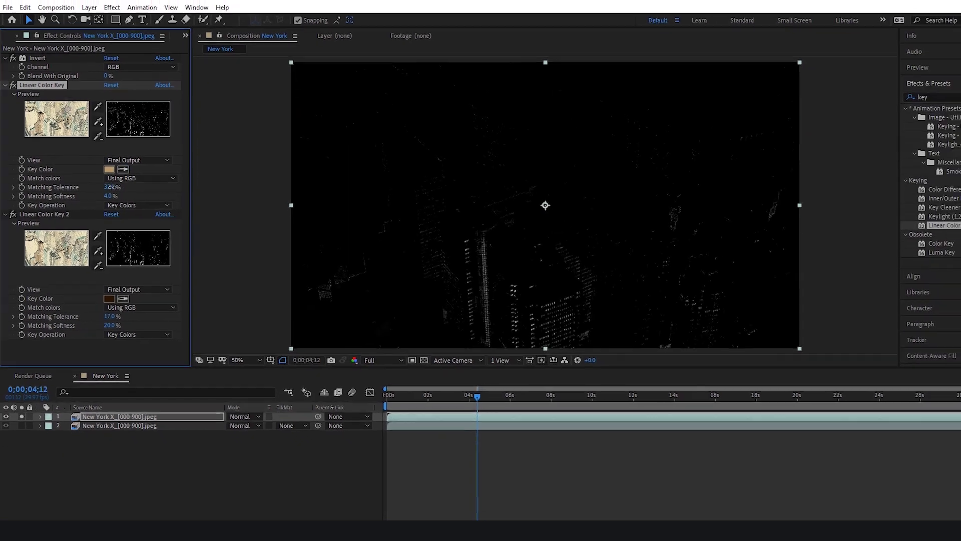
Step: Scrub through the flyover and toggle solo to compare the keyed and unkeyed layers
drag(517, 416, 446, 419)
drag(390, 387, 889, 386)
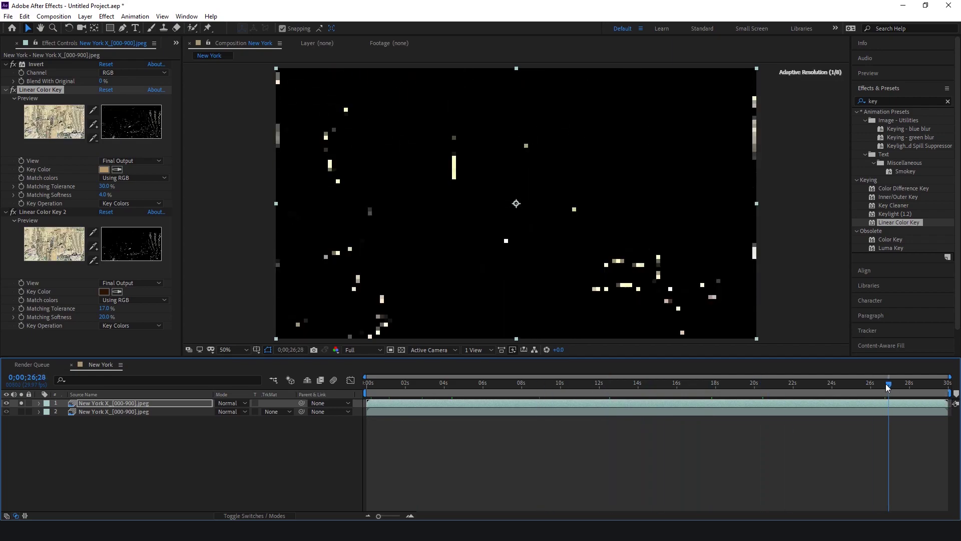
click(21, 403)
click(21, 403)
click(21, 412)
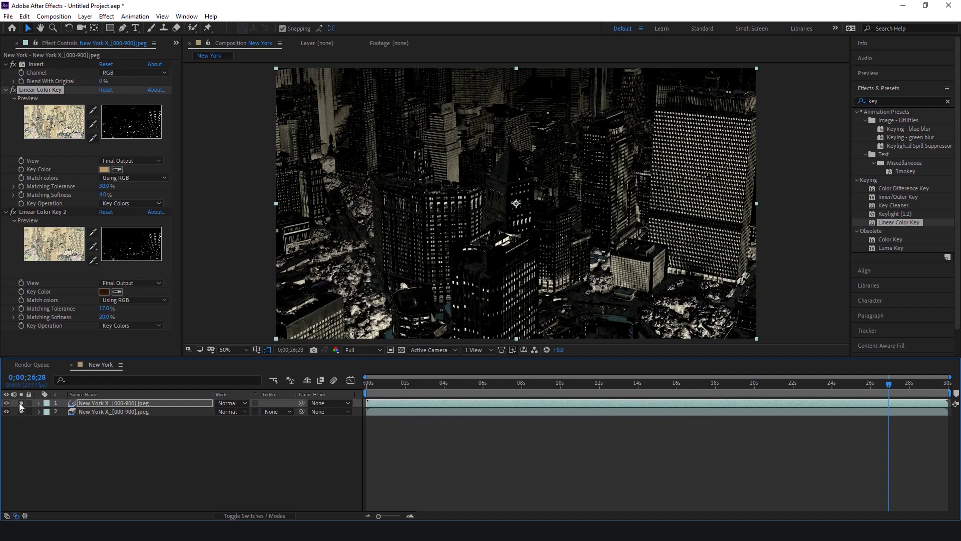
click(104, 169)
key(Return)
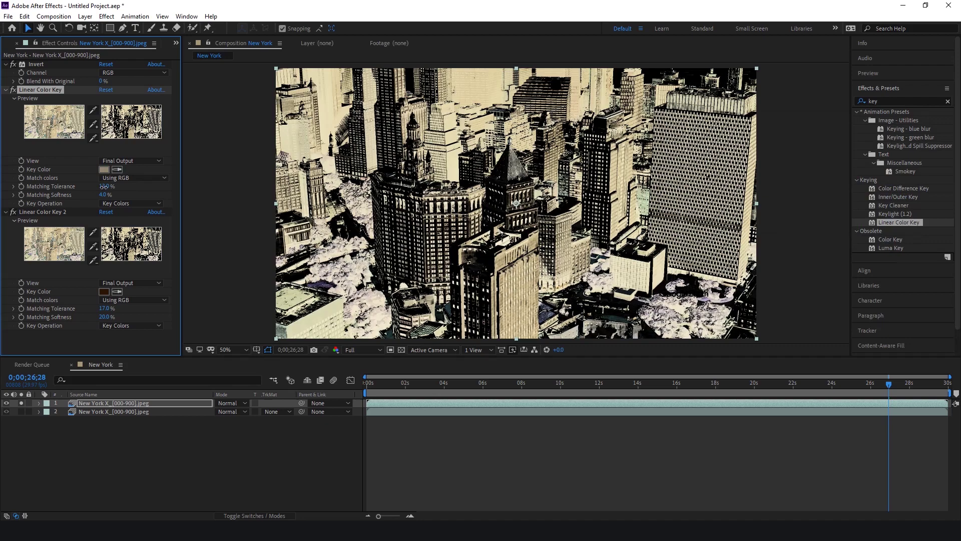
click(20, 402)
click(20, 403)
click(20, 402)
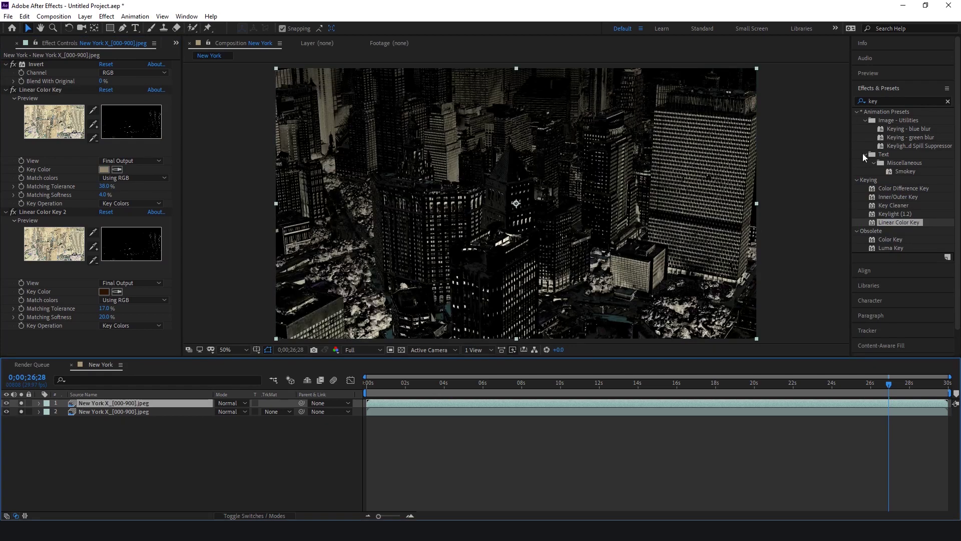
click(882, 101)
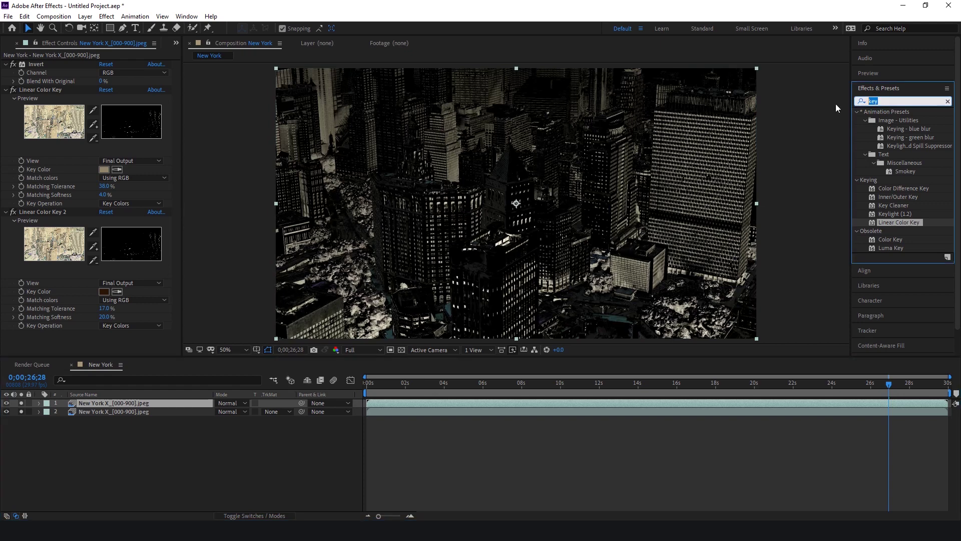
Step: Apply VR Glow to the keyed layer and lower Luma Threshold to 0.02 with a smaller radius
text(glow)
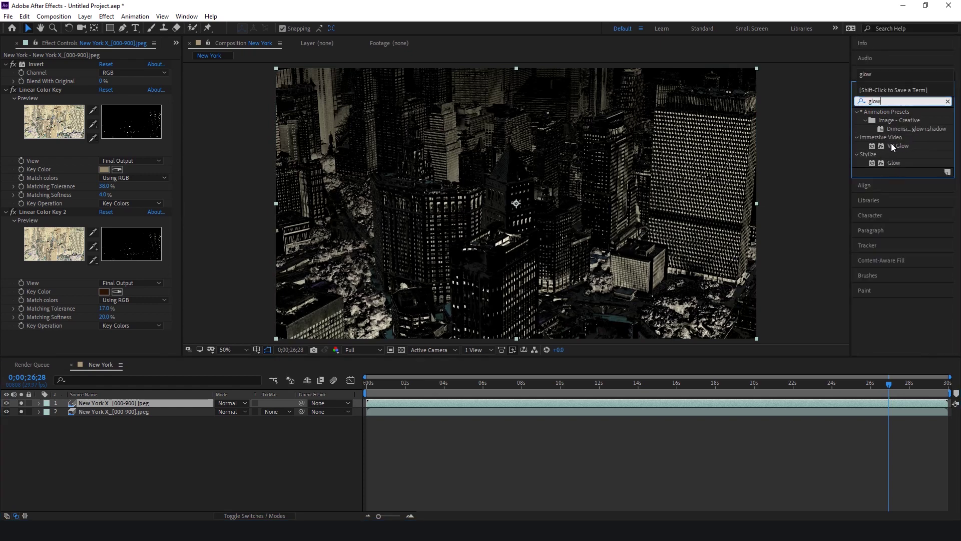
drag(891, 144, 134, 341)
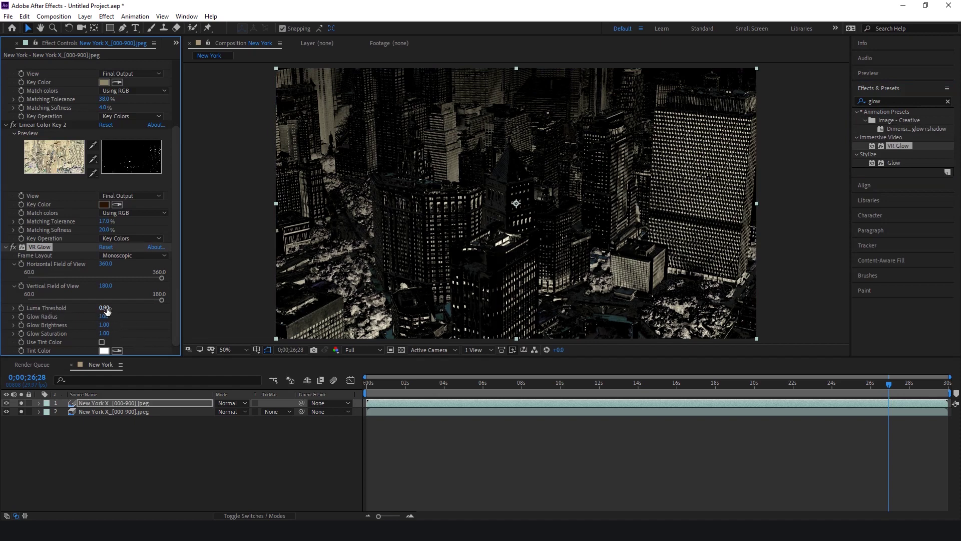
drag(93, 307, 117, 326)
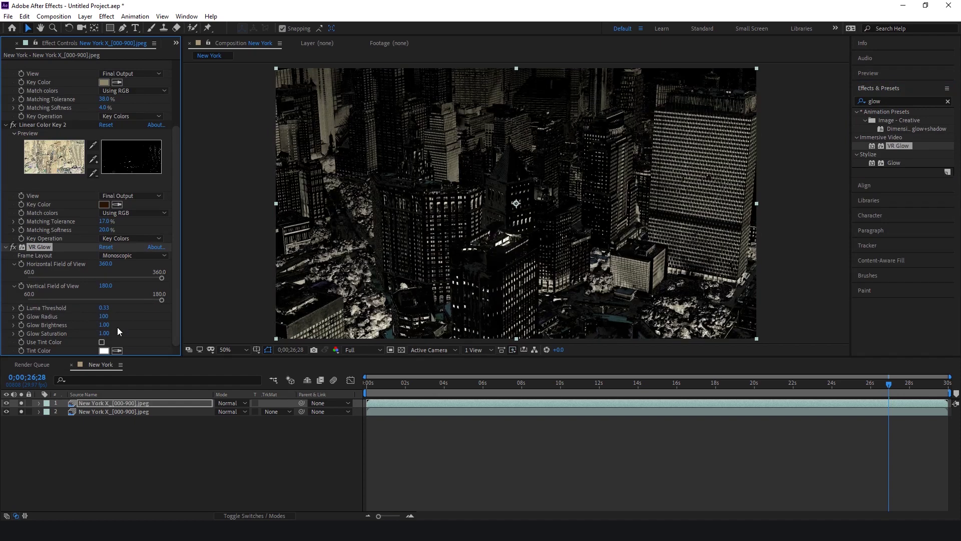
click(21, 402)
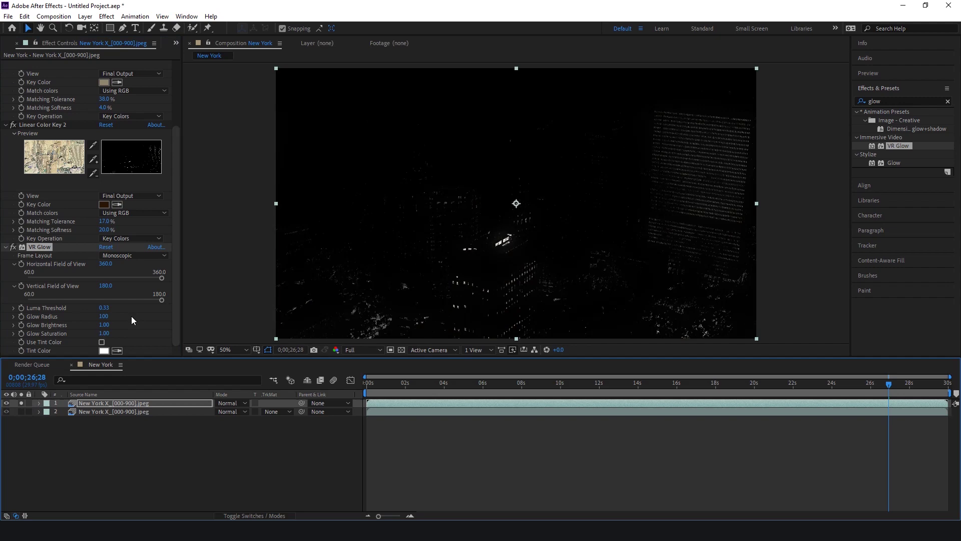
click(15, 257)
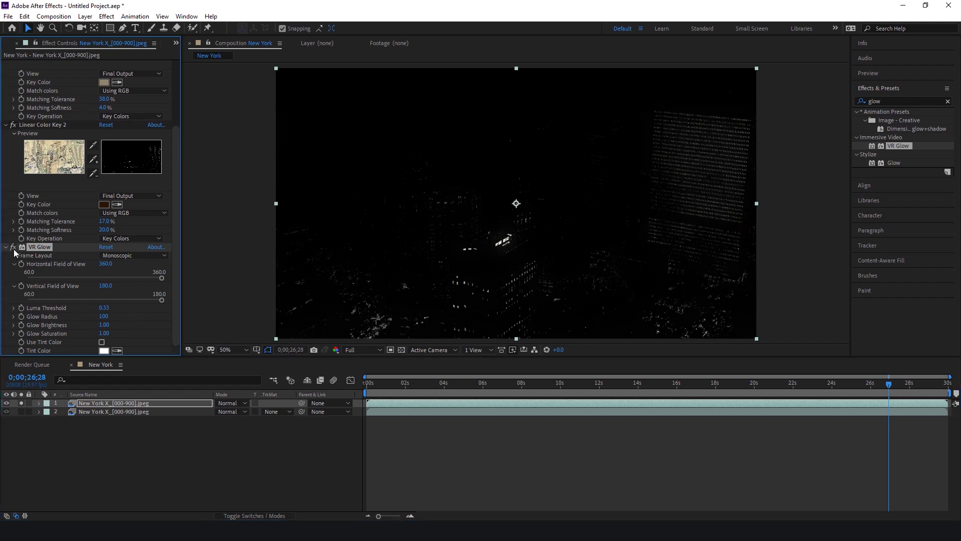
drag(105, 307, 69, 316)
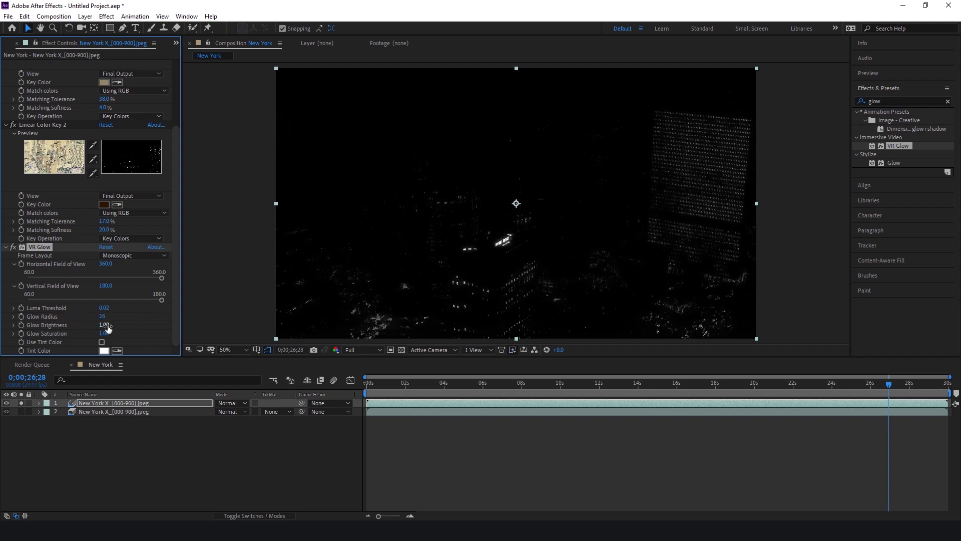
Step: Raise Glow Saturation to 10.00 and set a light-blue tint colour
drag(104, 333, 141, 333)
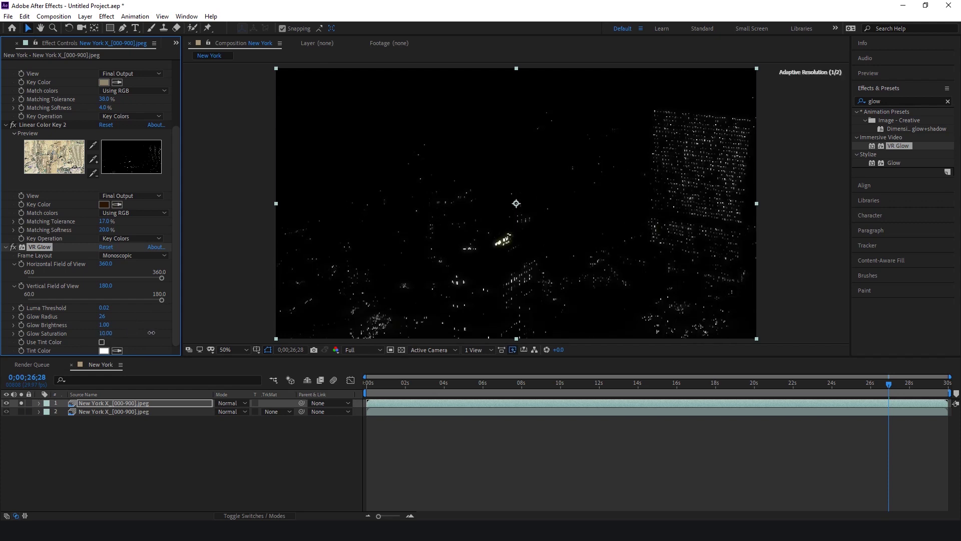
click(104, 350)
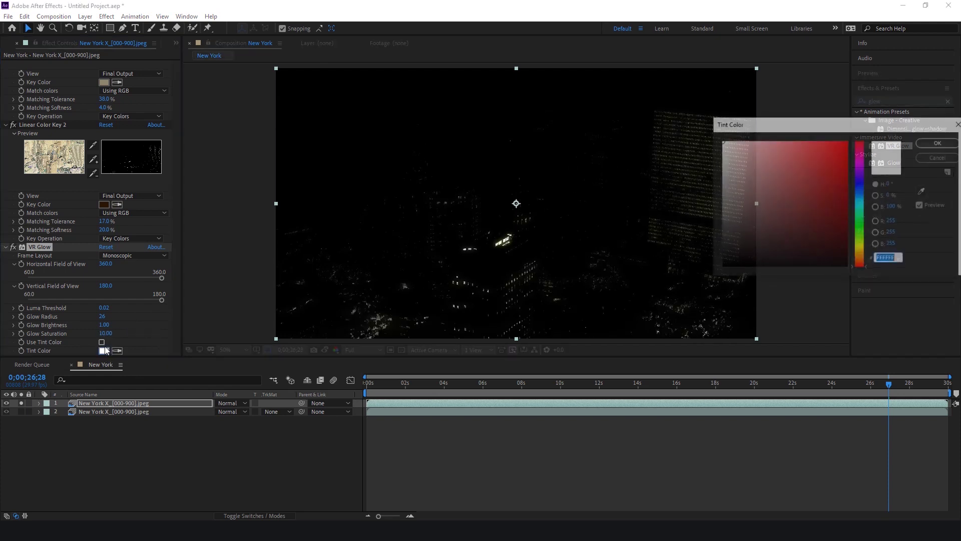
click(860, 194)
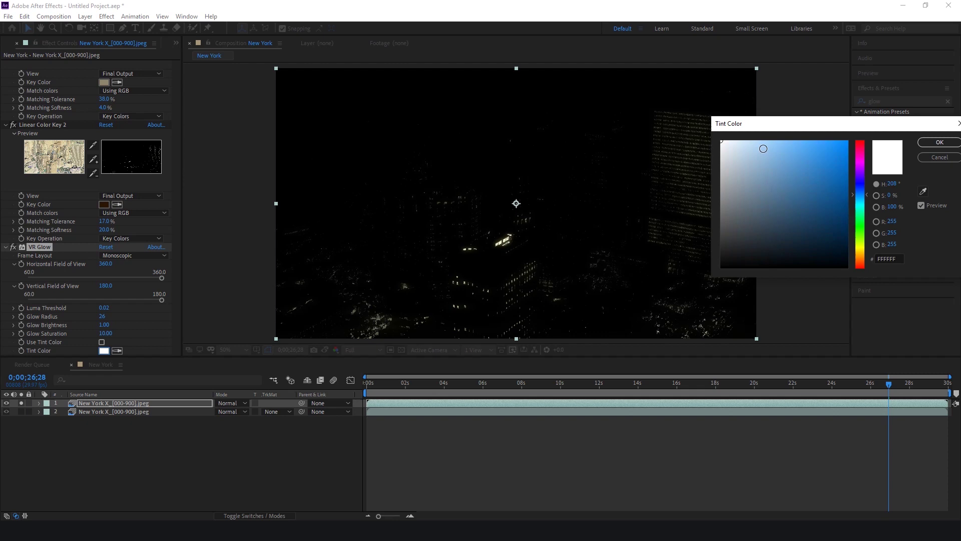
click(736, 156)
click(939, 142)
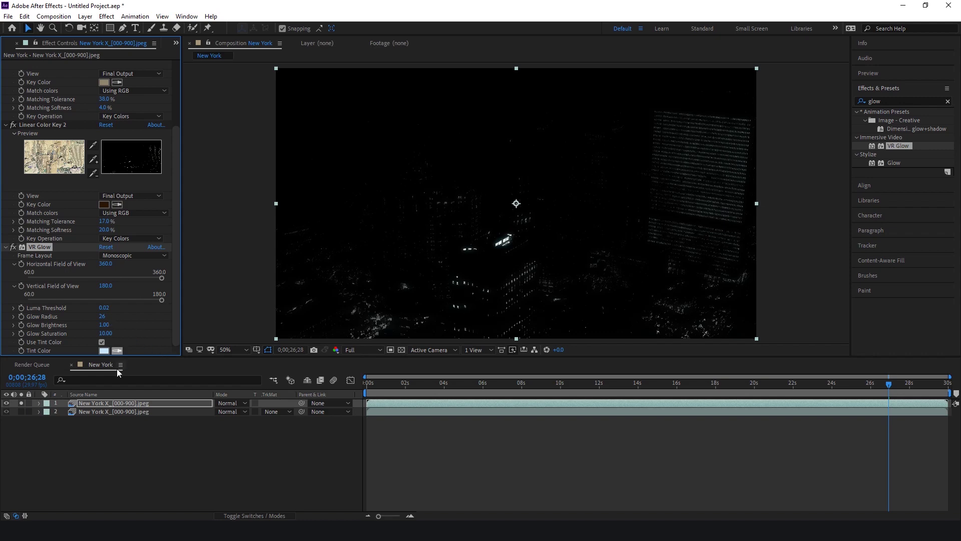
Step: Unsolo the top layer and review the glowing composite around 0;00;19;24
click(21, 403)
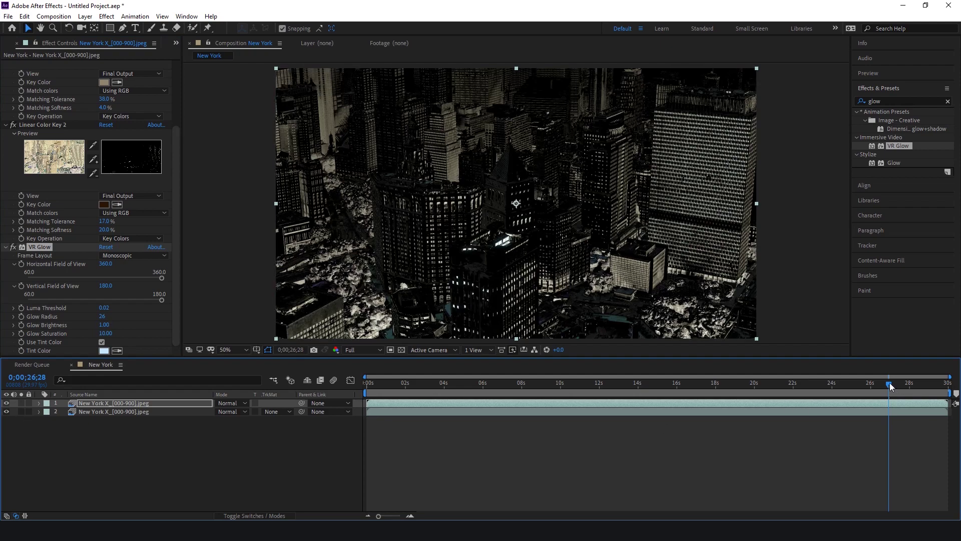
drag(890, 384, 749, 388)
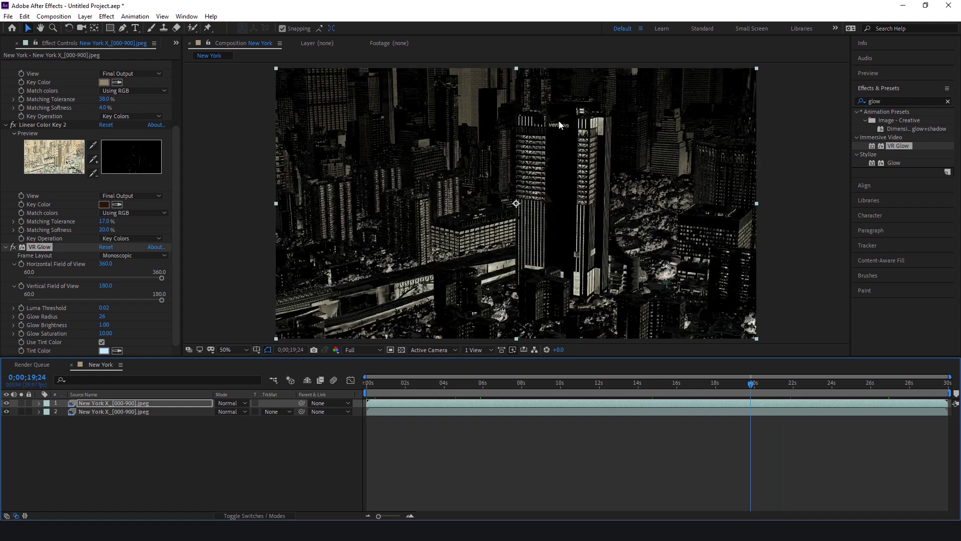
click(147, 398)
Step: Duplicate the top layer and delete both Linear Color Keys and the VR Glow from the copy
key(ctrl+d)
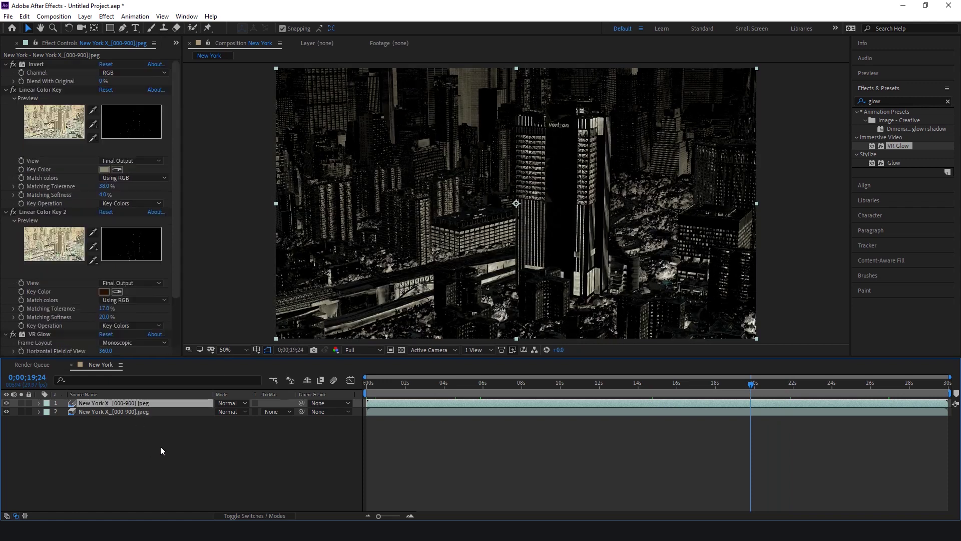
scroll(39, 64, down, 2)
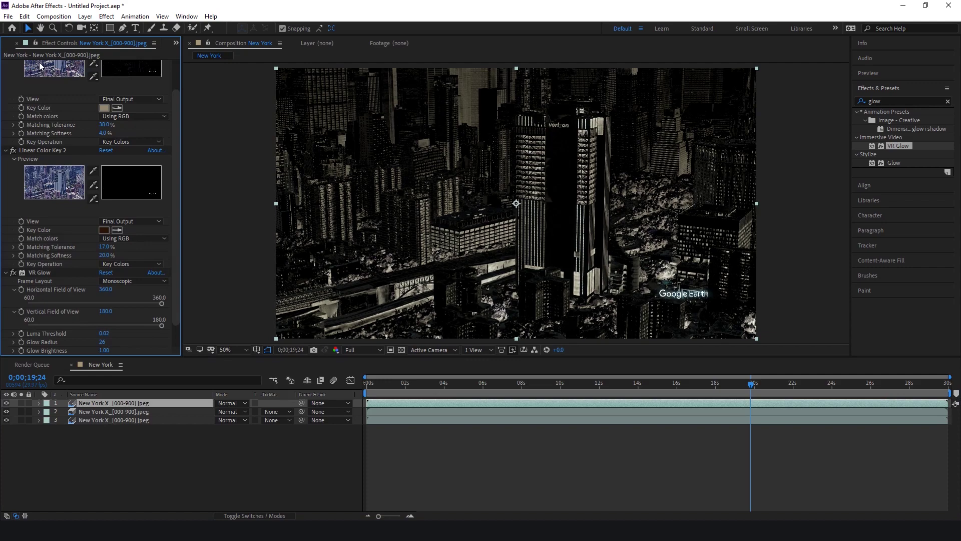
scroll(44, 145, up, 1)
click(45, 65)
key(Delete)
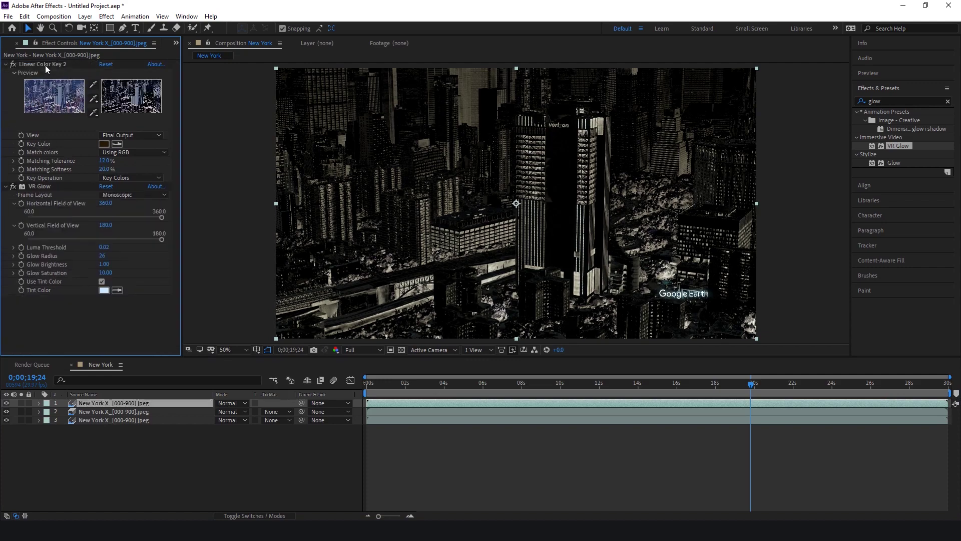
click(45, 65)
key(Delete)
click(47, 65)
key(Delete)
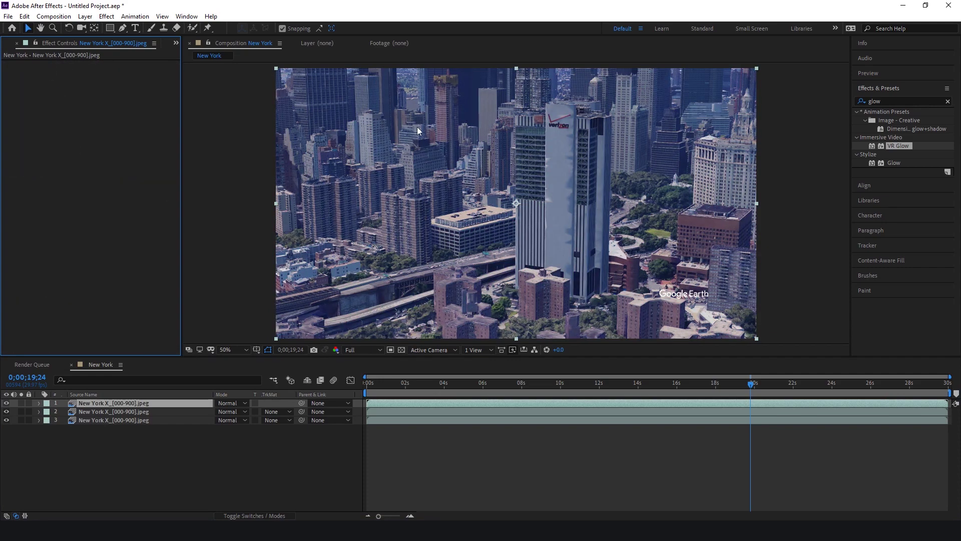
Step: Zoom to the Verizon building and key the copy on the Verizon logo colour at 2% tolerance
key(period)
key(h)
drag(618, 122, 600, 256)
key(v)
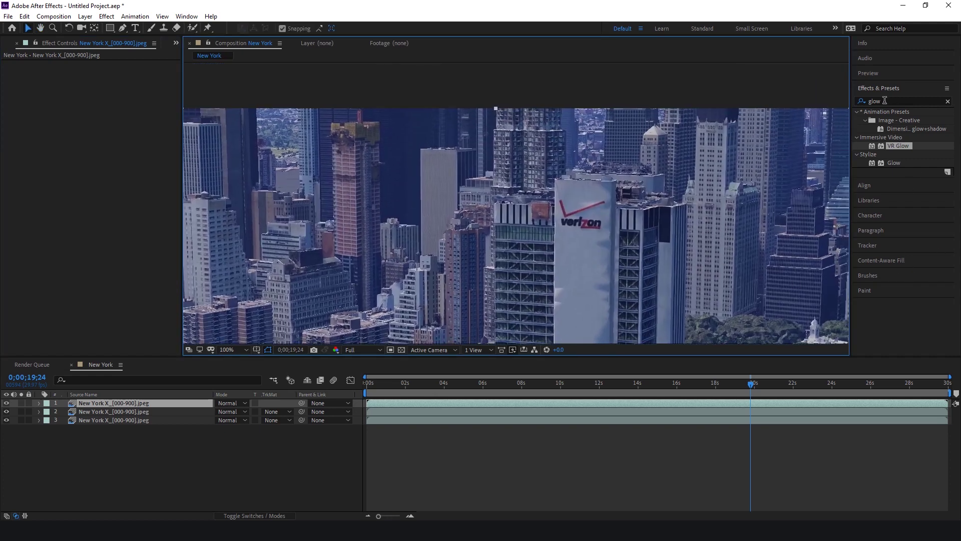
key(ctrl+a)
text(key)
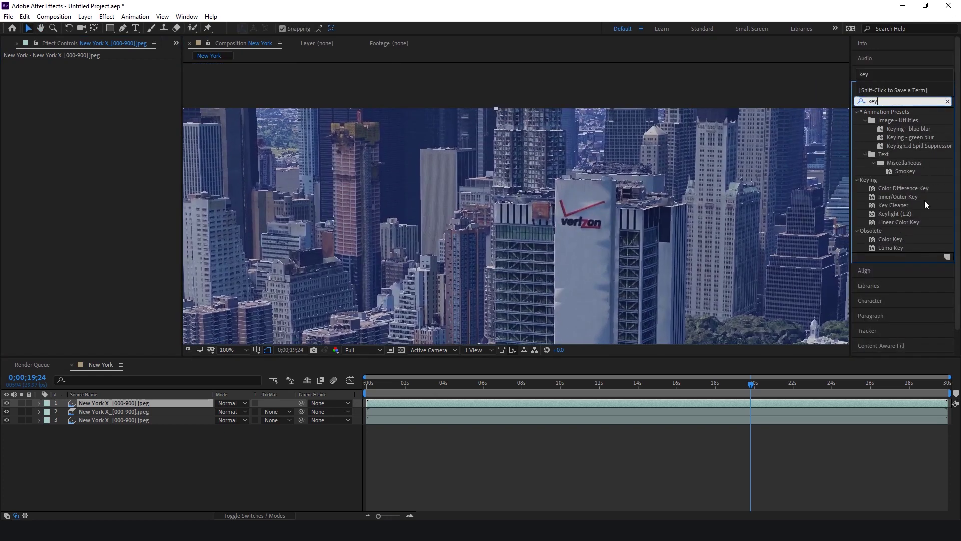
drag(900, 222, 617, 248)
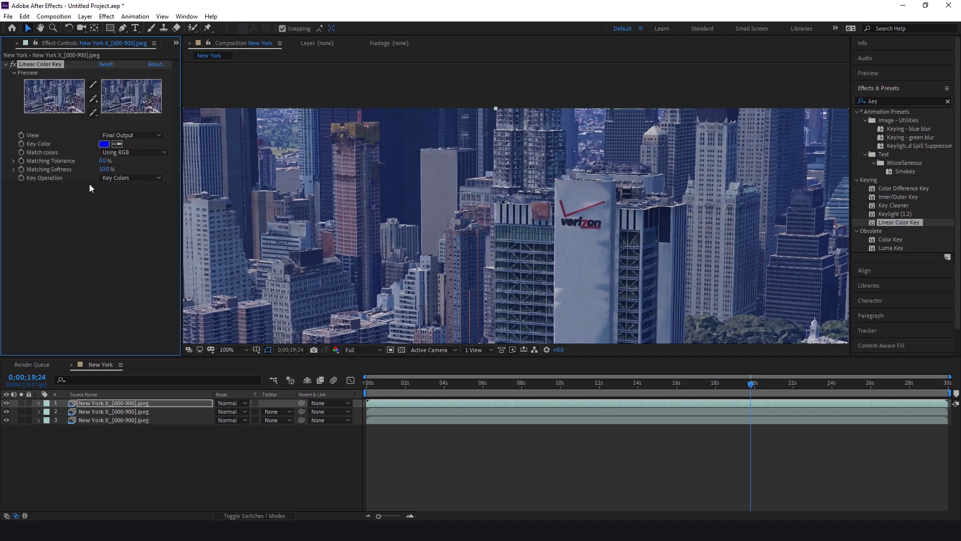
click(117, 144)
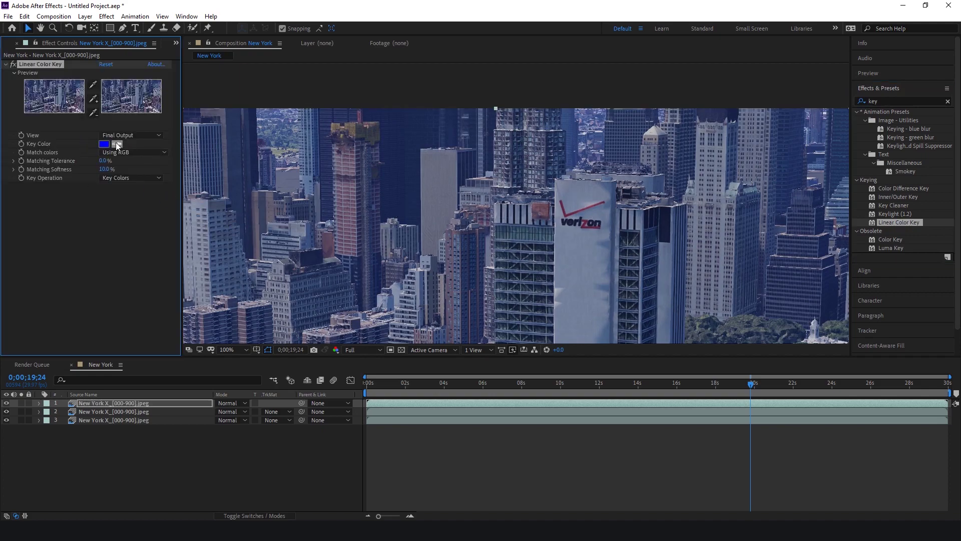
click(564, 210)
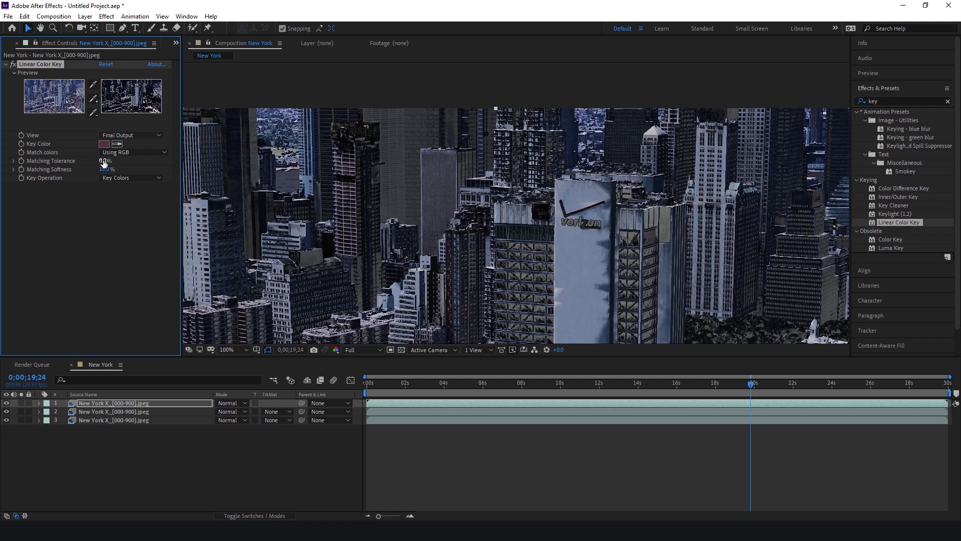
drag(104, 161, 109, 160)
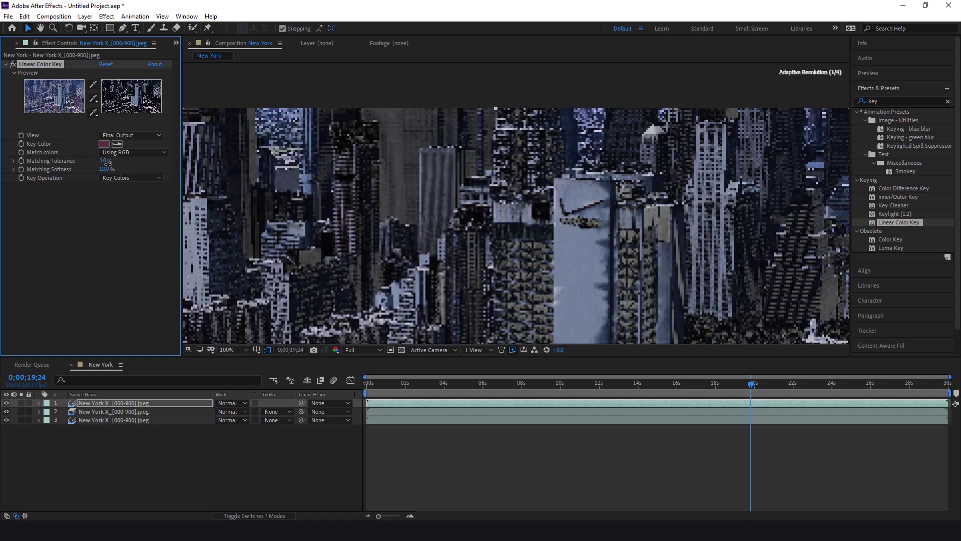
double_click(882, 102)
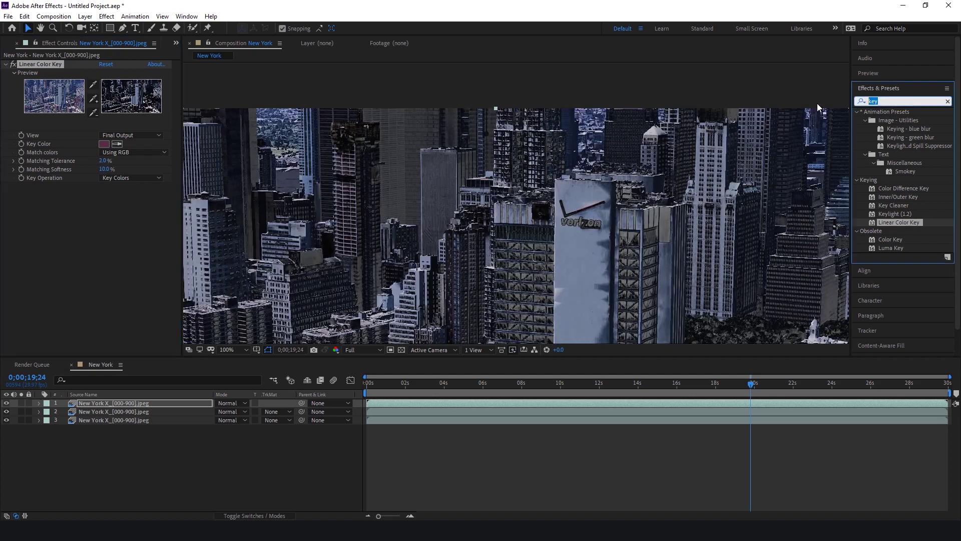
Step: Apply the Invert Alpha preset to the top New York X layer
text(inver)
click(915, 130)
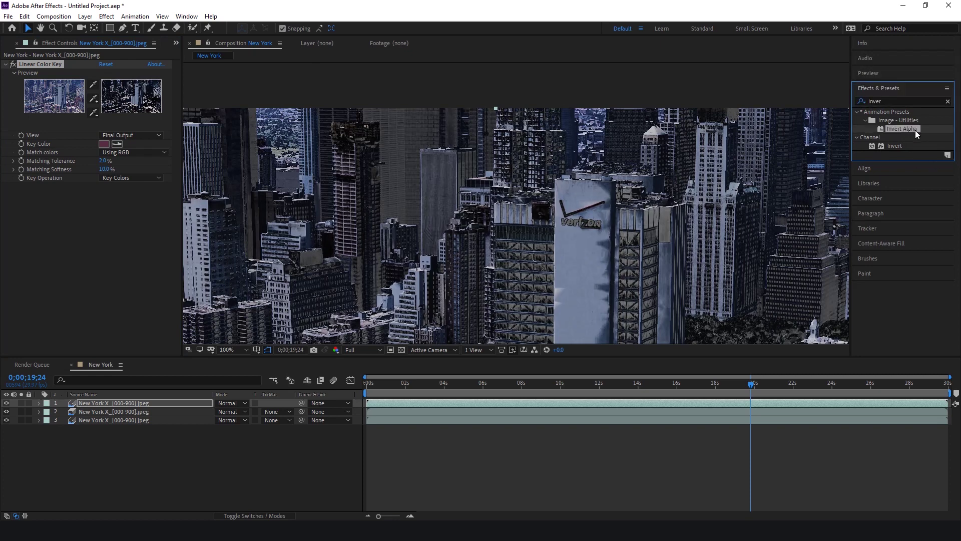
drag(903, 127, 100, 205)
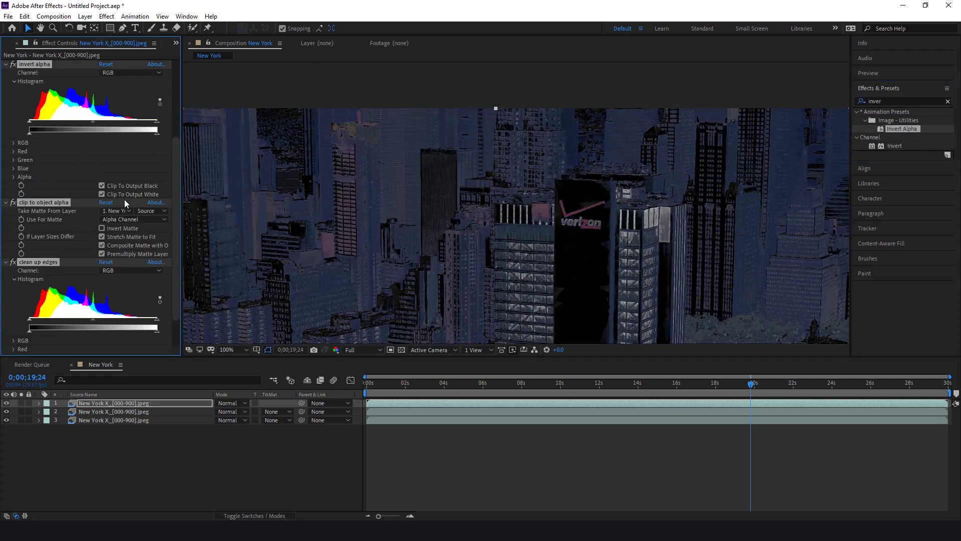
Step: Solo the top layer and set the colour key's Matching Tolerance to 4%
scroll(124, 202, up, 4)
drag(105, 169, 100, 169)
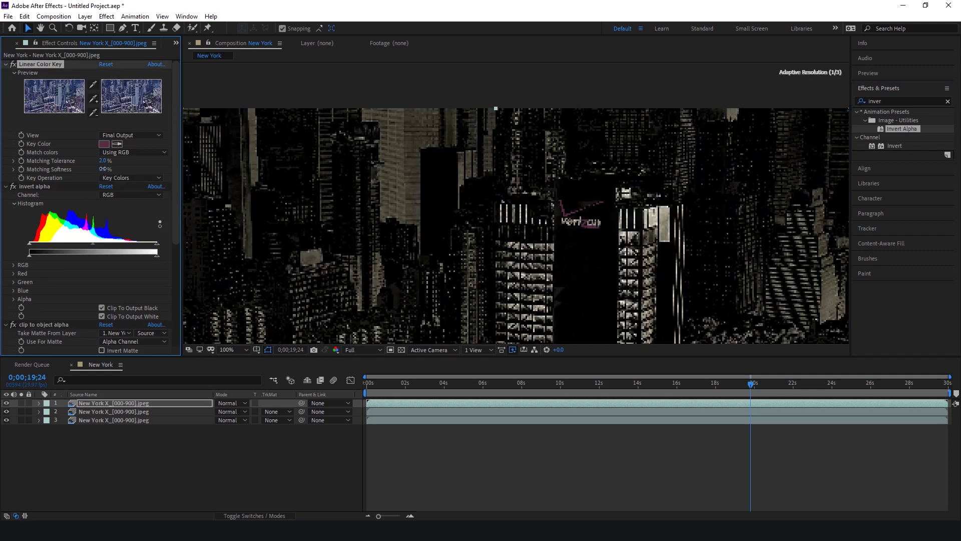
click(21, 403)
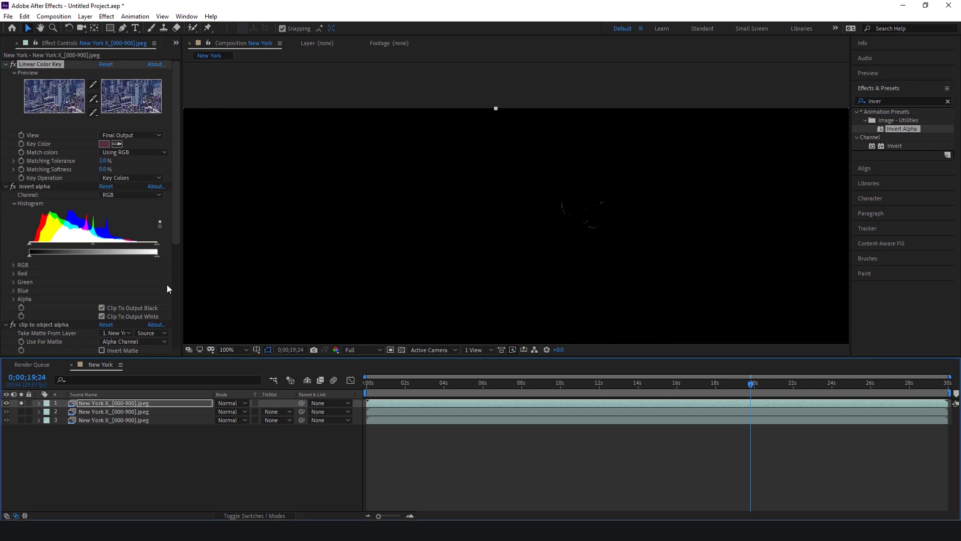
drag(103, 169, 104, 169)
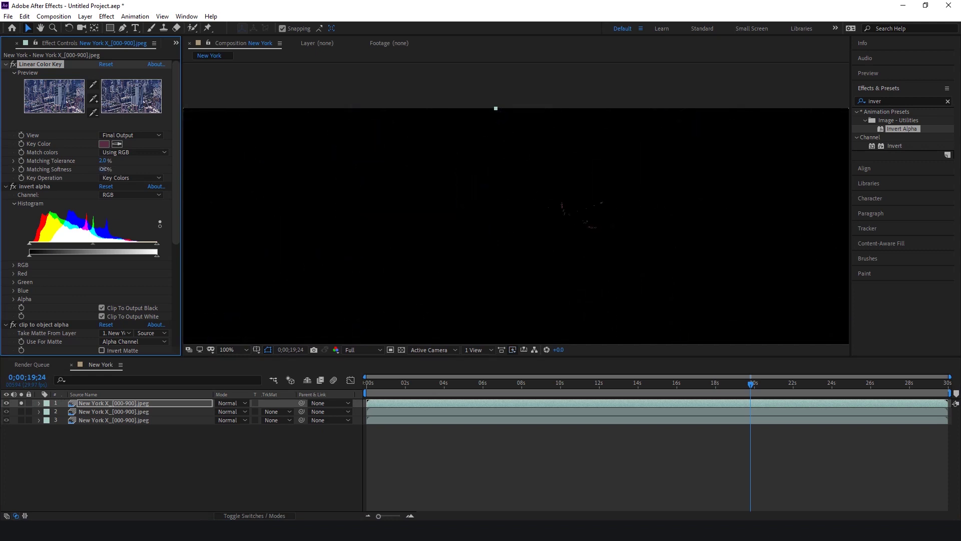
click(103, 160)
text(3)
click(105, 161)
text(4)
key(Return)
Step: Fit the viewer, eyedrop the magenta logo as Key Color, and enable Invert Alpha
mouse_move(751, 385)
mouse_down()
mouse_move(864, 388)
mouse_move(524, 385)
mouse_move(753, 388)
mouse_up()
click(233, 349)
click(235, 185)
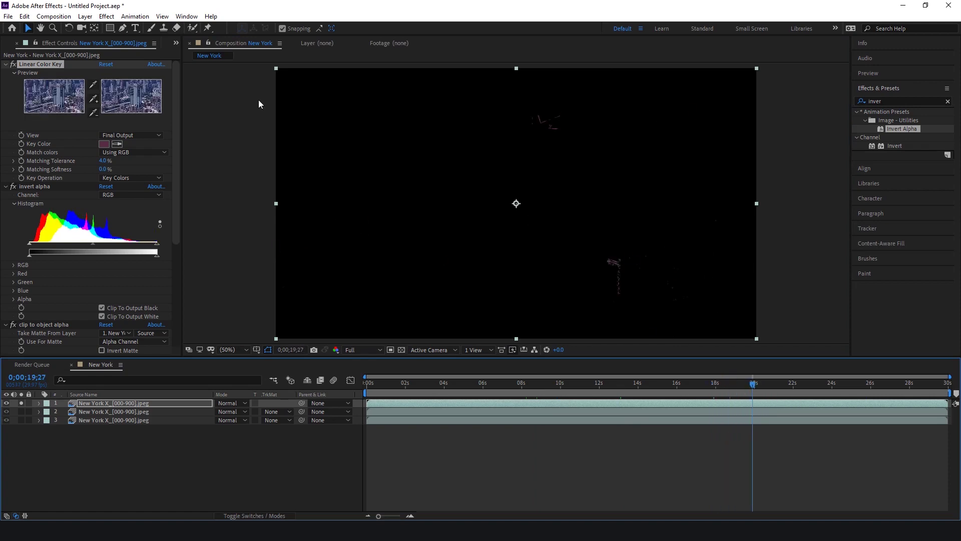
scroll(525, 88, up, 2)
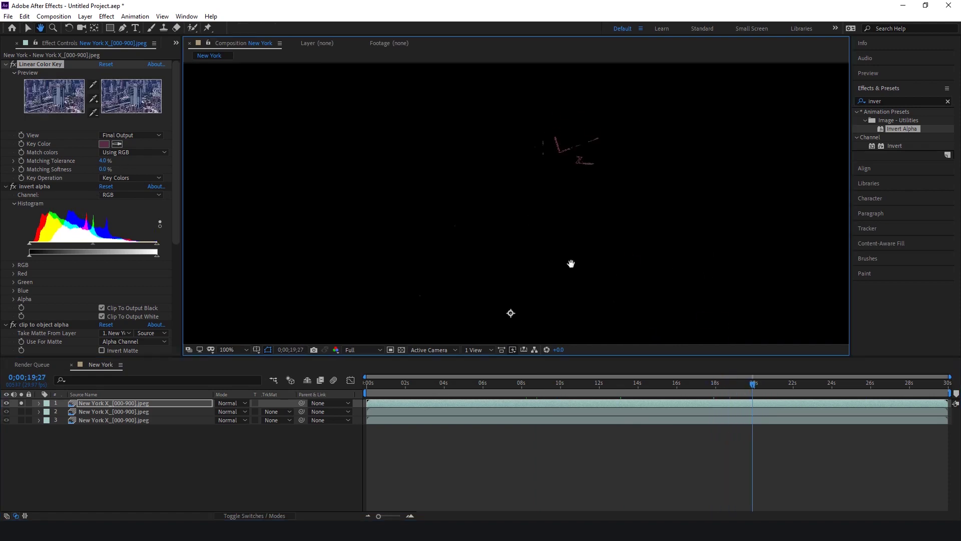
click(117, 144)
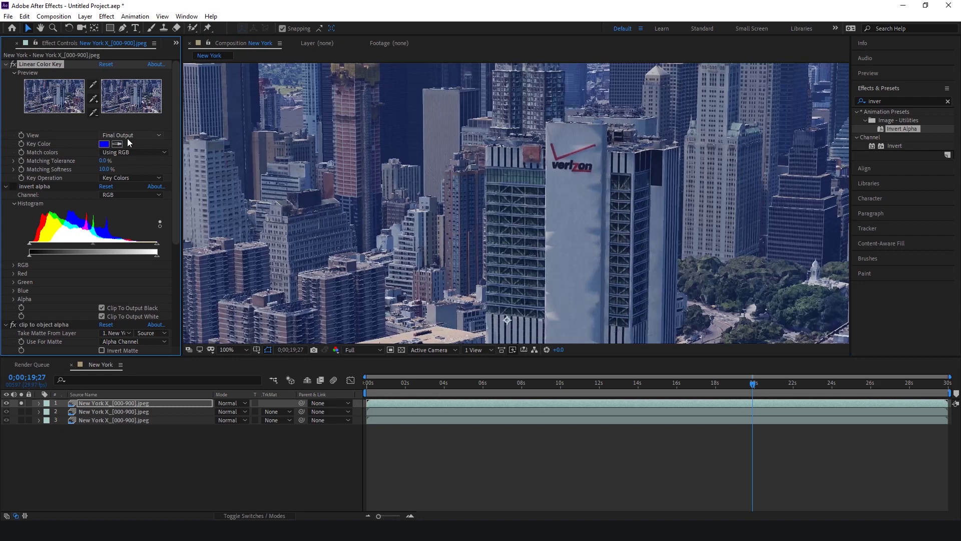
click(569, 151)
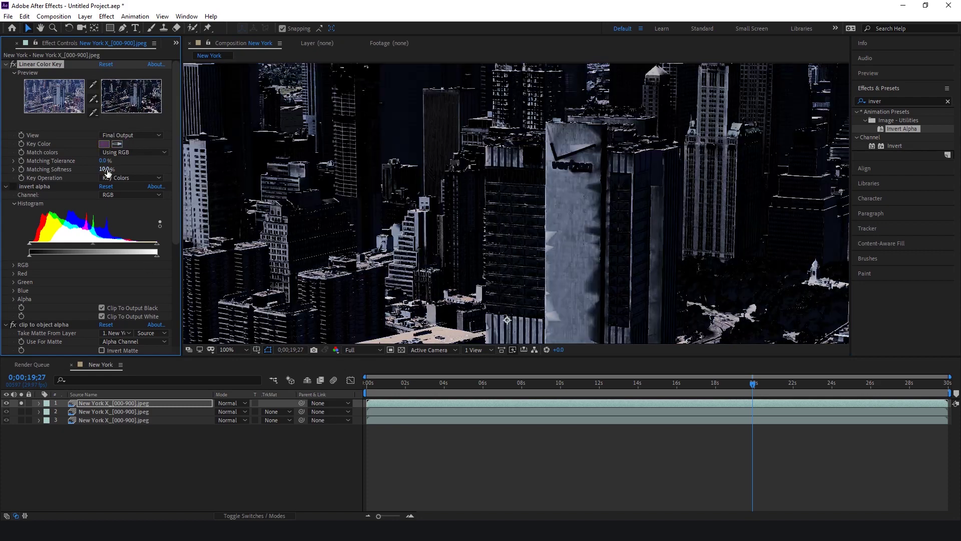
drag(103, 161, 107, 168)
click(13, 186)
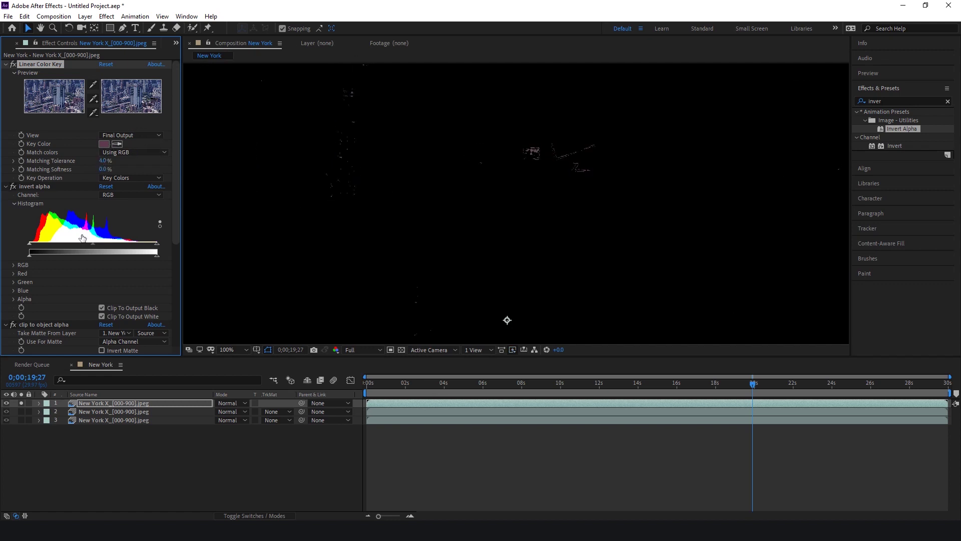
Step: Duplicate the Linear Color Key, give the copy a redder key colour and 7% tolerance
key(ctrl+d)
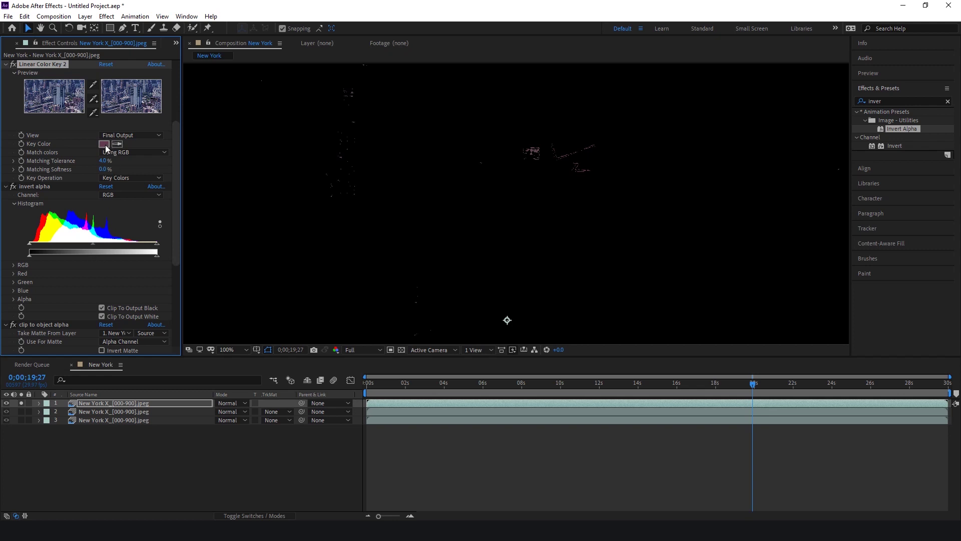
click(104, 143)
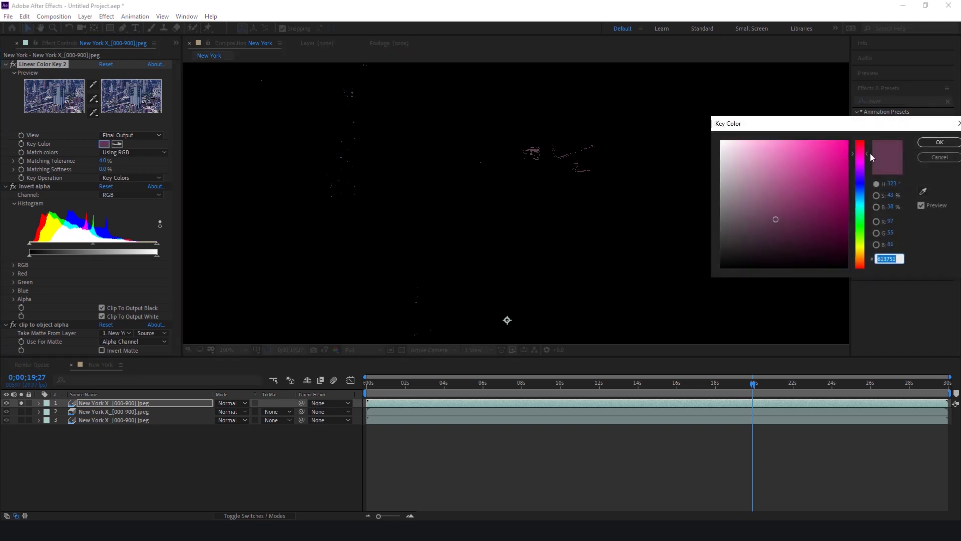
click(861, 148)
mouse_move(824, 192)
mouse_down()
mouse_move(822, 173)
mouse_move(808, 186)
mouse_move(813, 218)
mouse_move(792, 215)
mouse_move(818, 213)
mouse_move(790, 225)
mouse_up()
click(938, 142)
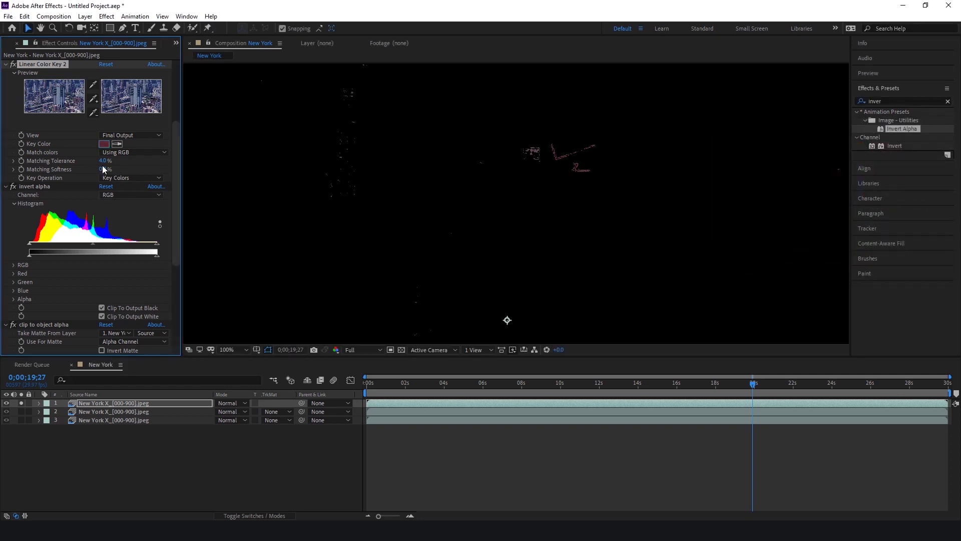
mouse_move(105, 160)
mouse_down()
mouse_move(120, 160)
mouse_move(105, 160)
mouse_up()
drag(173, 248, 172, 306)
Step: Unsolo the top layer, fit the viewer, and return to the 10-second frame
click(22, 403)
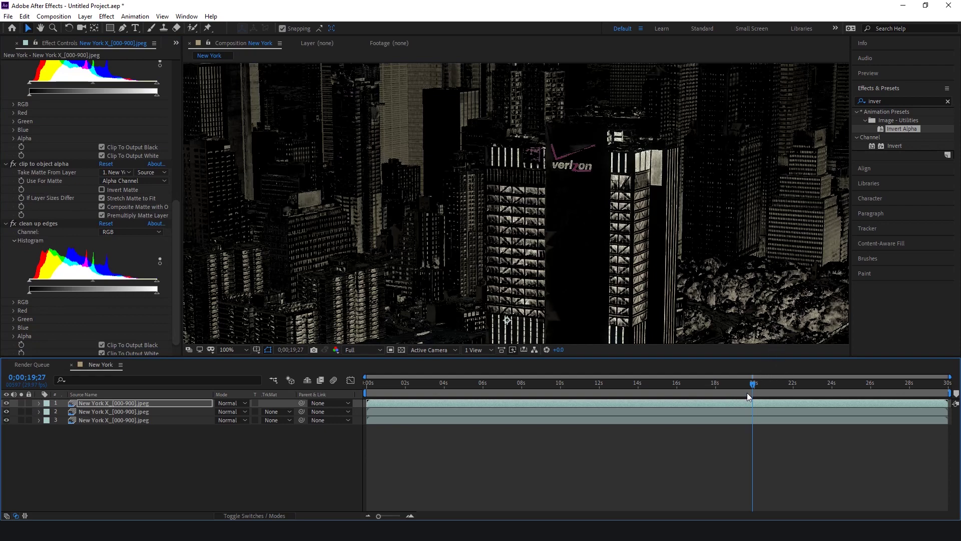
drag(754, 386, 593, 391)
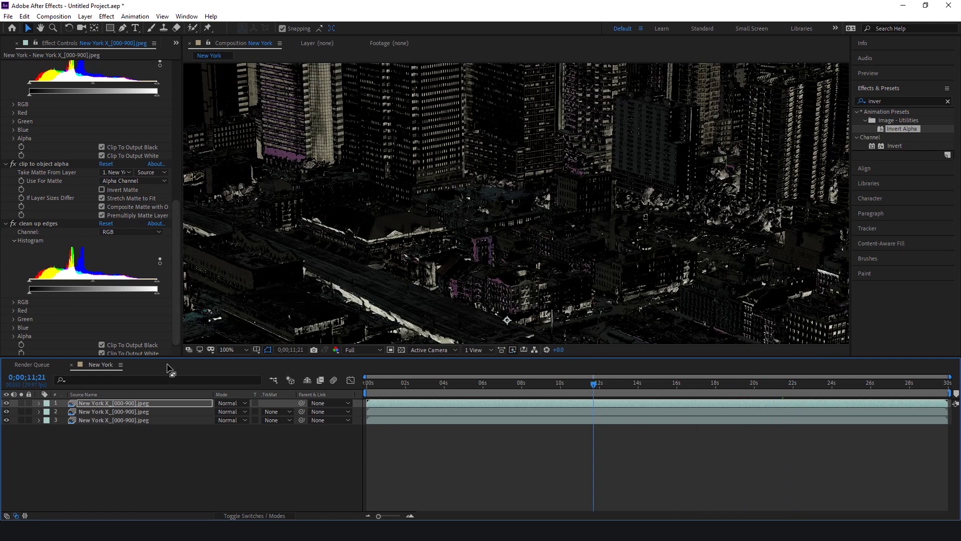
click(229, 349)
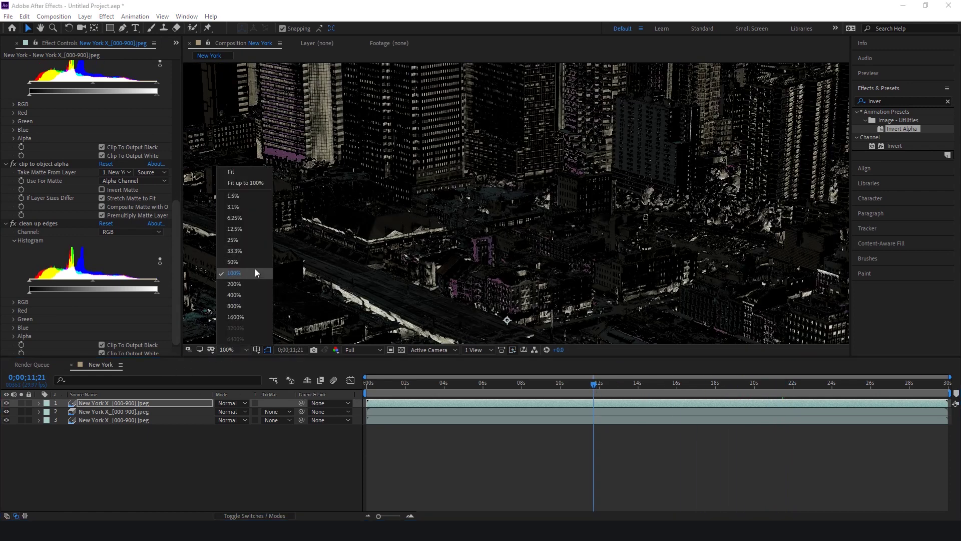
click(239, 183)
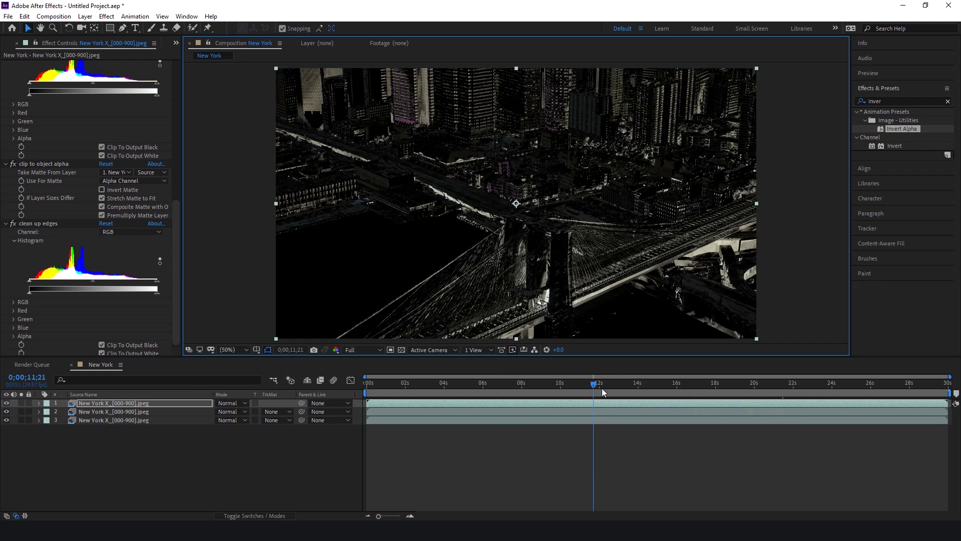
drag(594, 388, 560, 388)
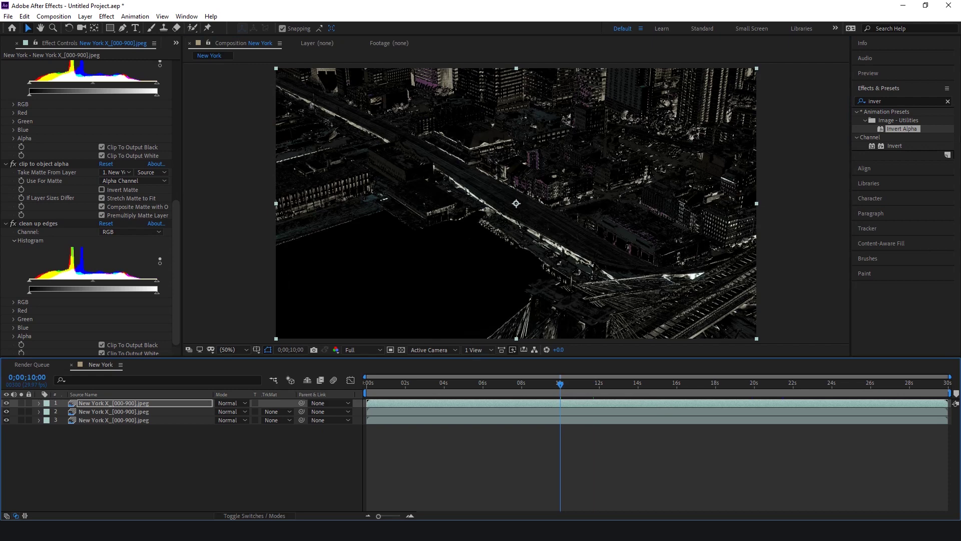
Step: Search 'glow' and apply VR Glow to the logo-key layer
click(888, 102)
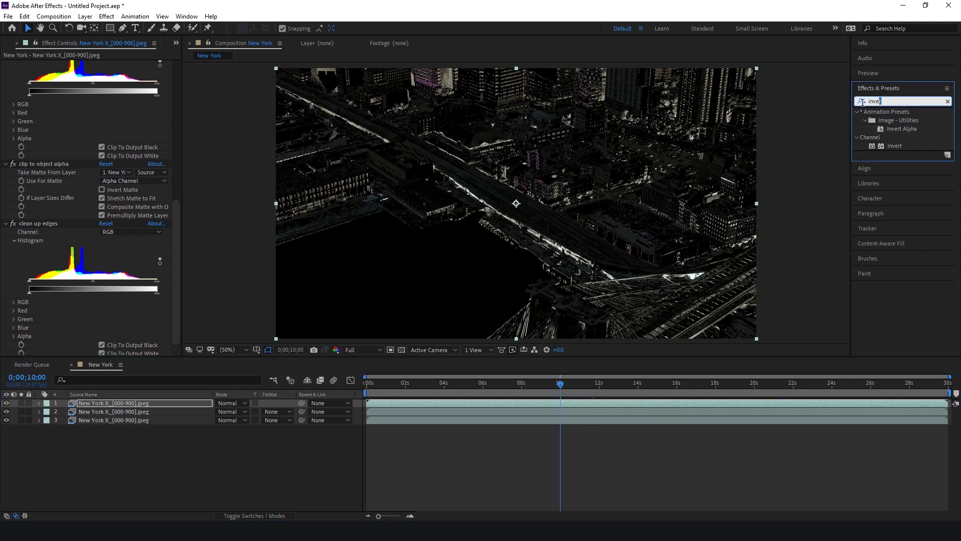
text(glow)
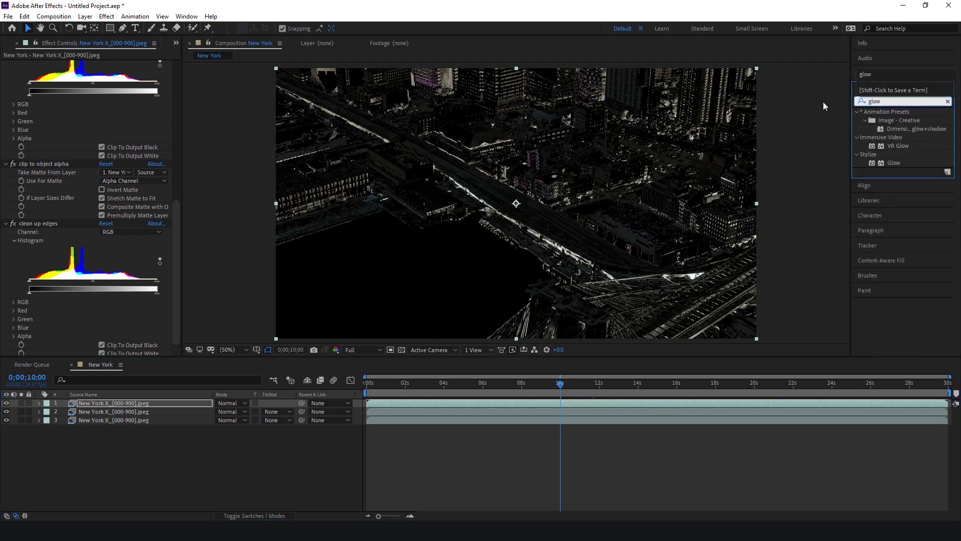
drag(895, 148, 120, 404)
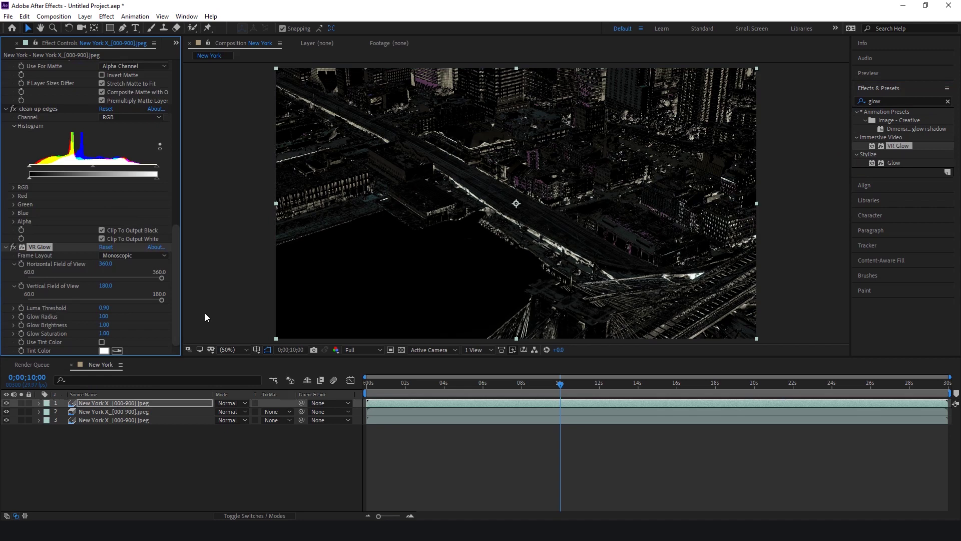
Step: Set VR Glow luma threshold 0.52, red tint colour, radius 20 and saturation 3.10
drag(103, 307, 85, 307)
click(101, 341)
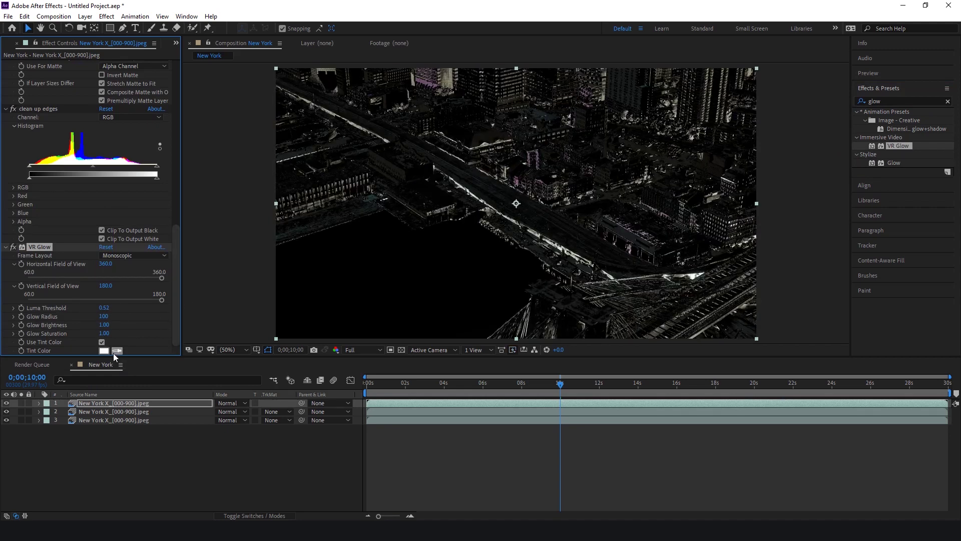
click(104, 351)
click(846, 141)
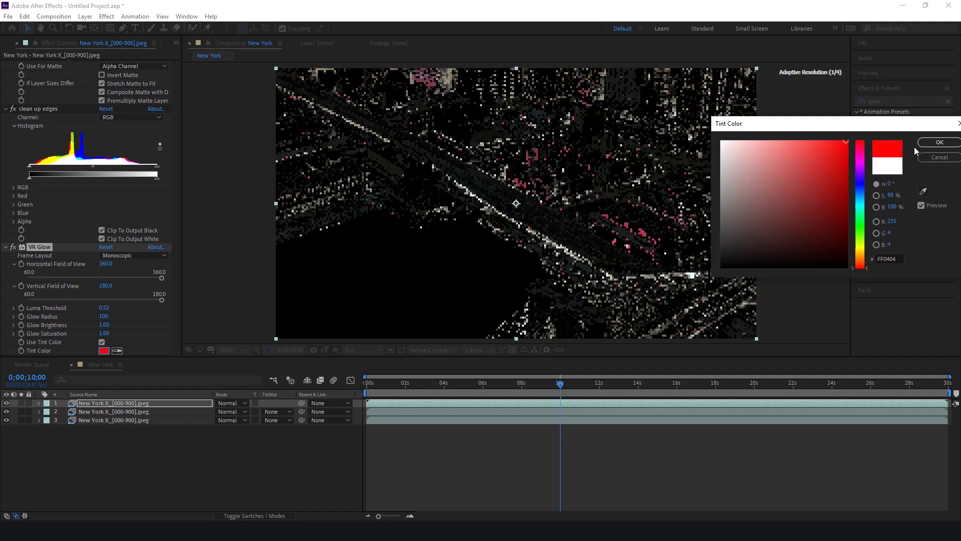
click(940, 142)
drag(103, 316, 214, 333)
drag(664, 383, 773, 383)
Step: Shift the first key's colour to a redder shade
scroll(501, 281, up, 2)
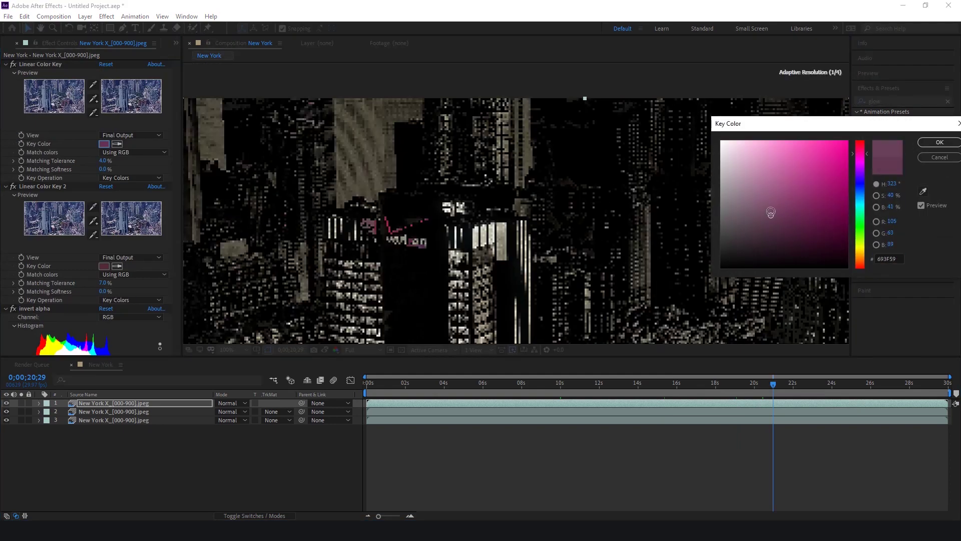
drag(767, 212, 788, 217)
drag(860, 153, 860, 148)
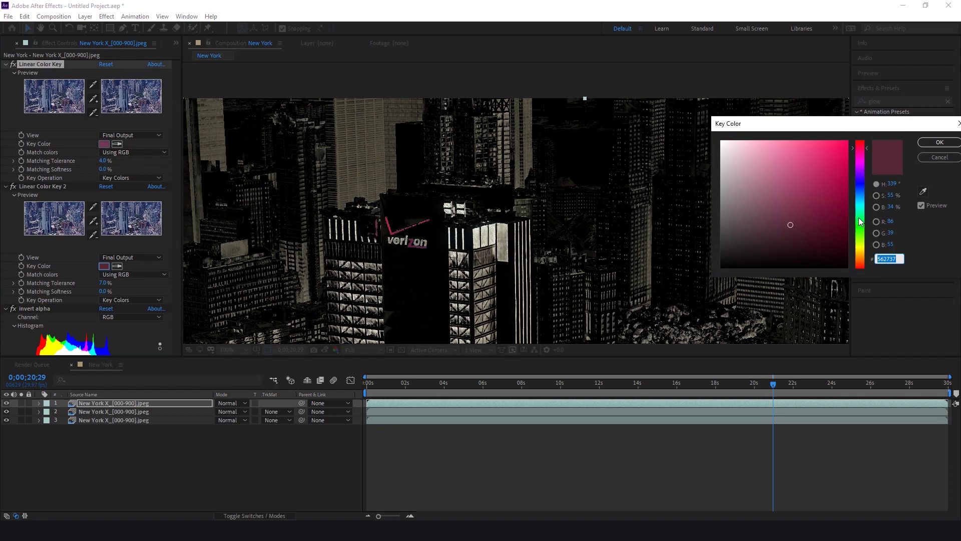
drag(790, 221, 798, 210)
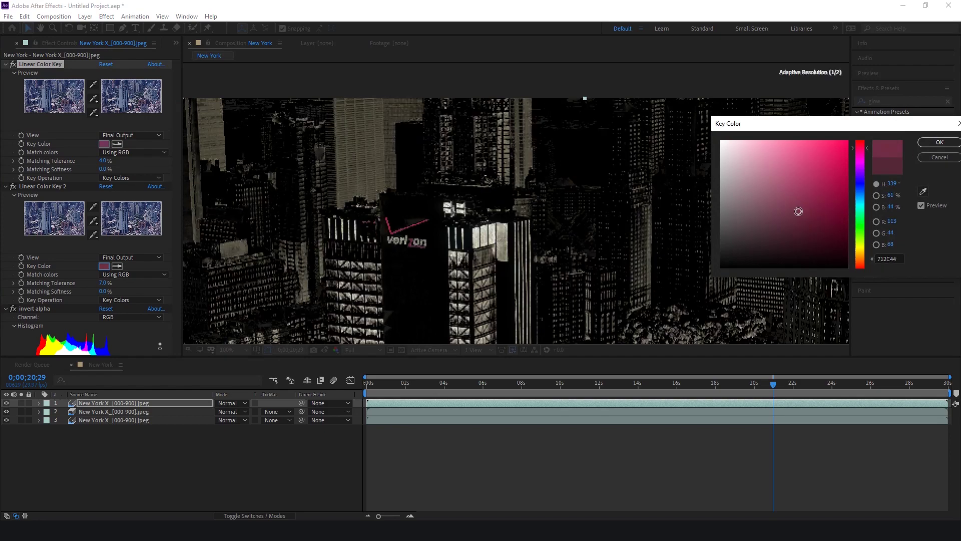
click(940, 142)
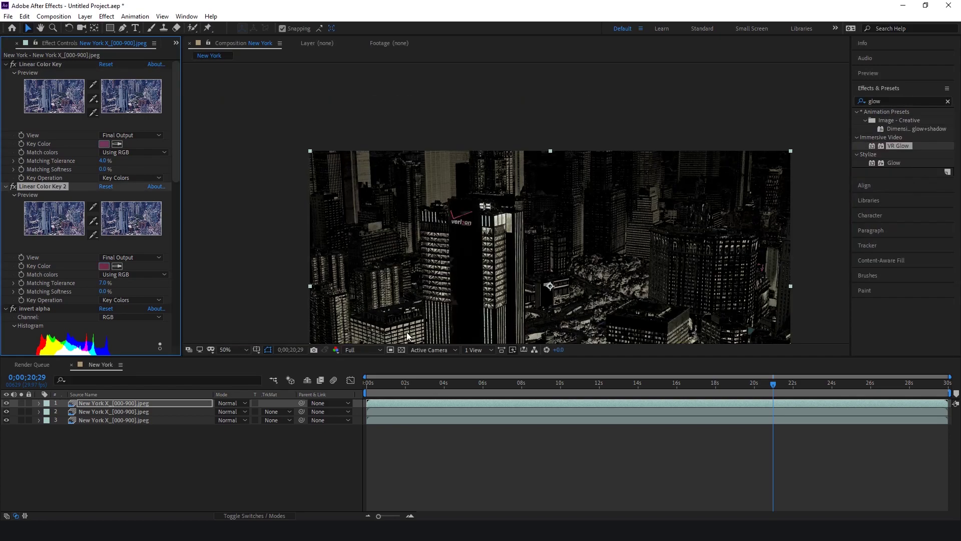
Step: Lower the VR Glow luma threshold to 0.32 while reviewing frames across the flyover
click(685, 384)
drag(685, 385, 575, 385)
scroll(109, 310, down, 10)
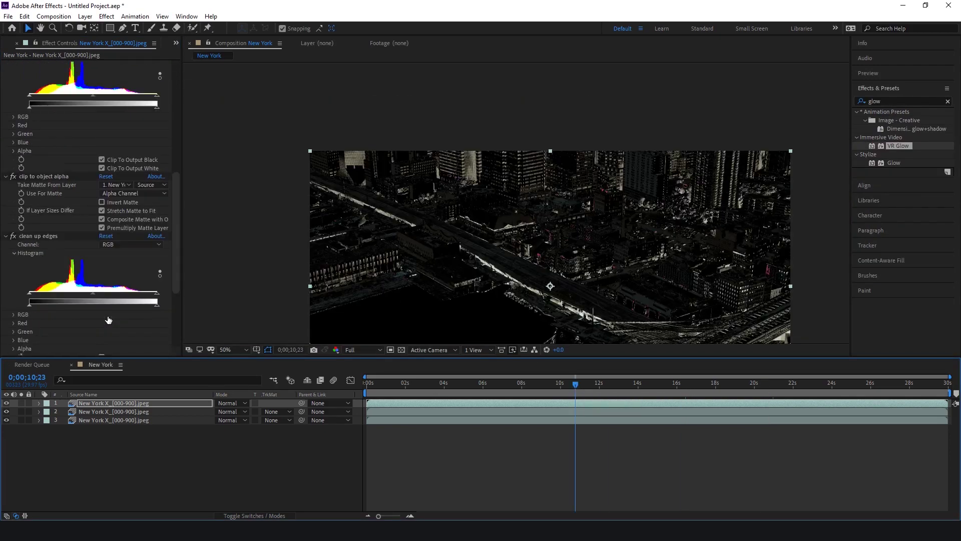
drag(109, 311, 109, 312)
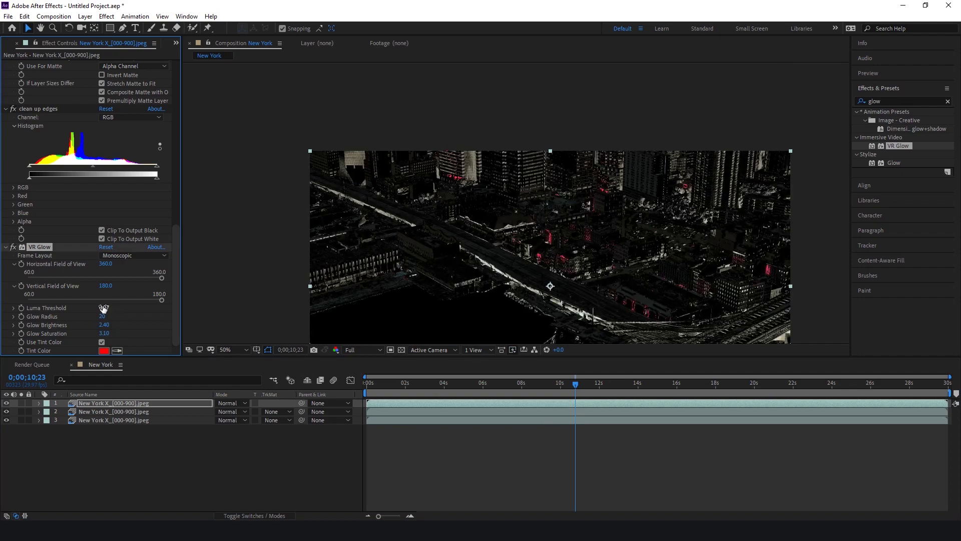
click(519, 390)
drag(509, 386, 441, 389)
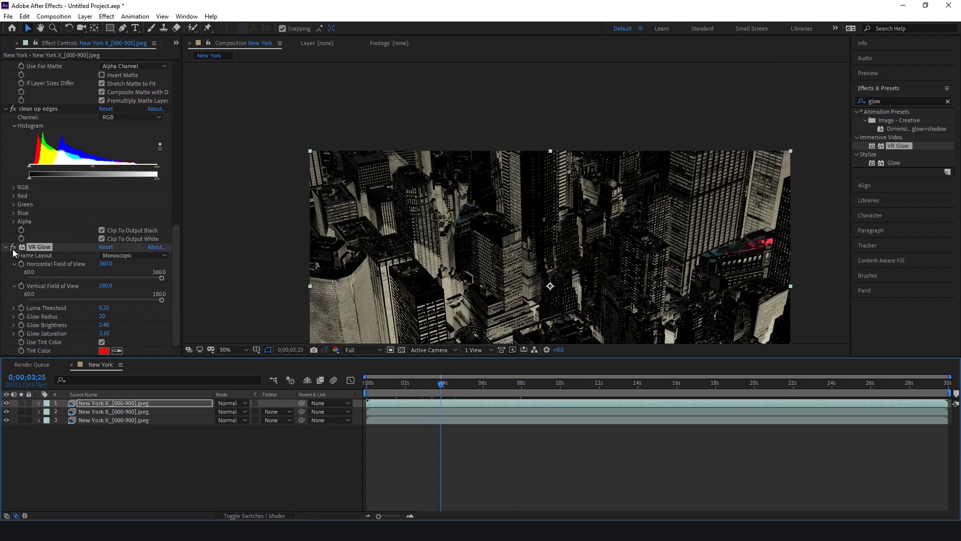
Step: Disable VR Glow, duplicate the second colour key sampling the rooftop colour, and re-solo with Invert Alpha
click(13, 247)
scroll(24, 151, up, 10)
click(42, 186)
key(ctrl+d)
scroll(125, 290, down, 5)
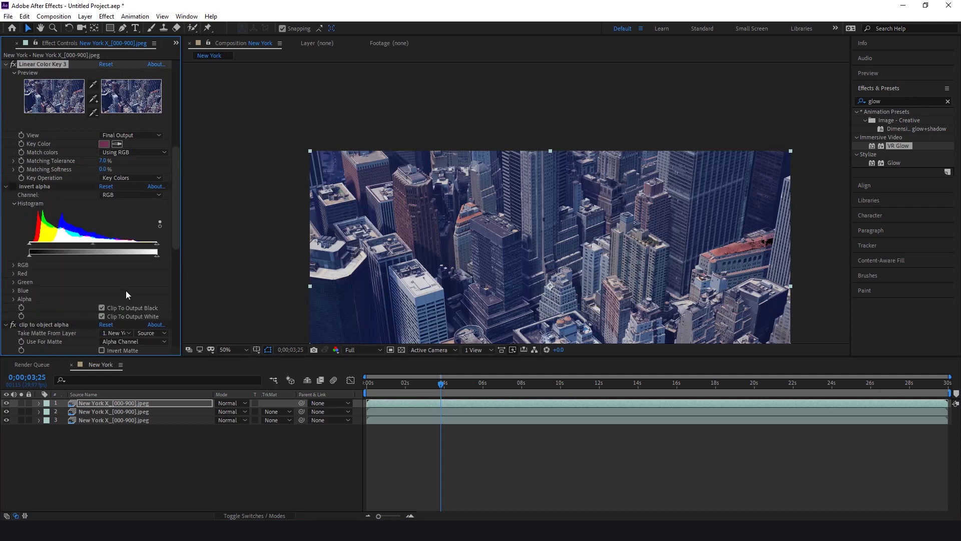
click(463, 218)
click(13, 186)
click(21, 403)
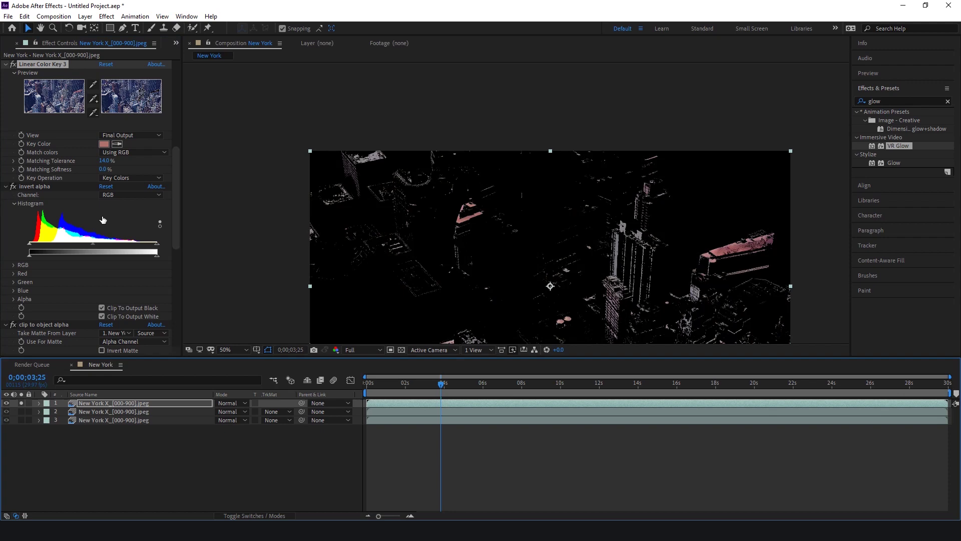
Step: Tweak the third key's Matching Tolerance and scrub the flyover to review the pink-lit city
scroll(105, 233, up, 5)
scroll(105, 233, down, 2)
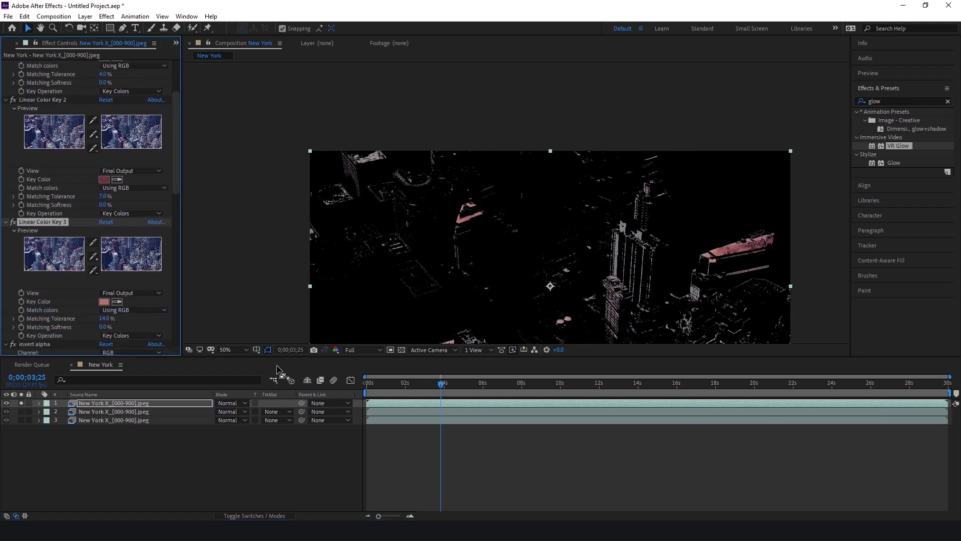
key(shift+slash)
click(514, 385)
click(871, 102)
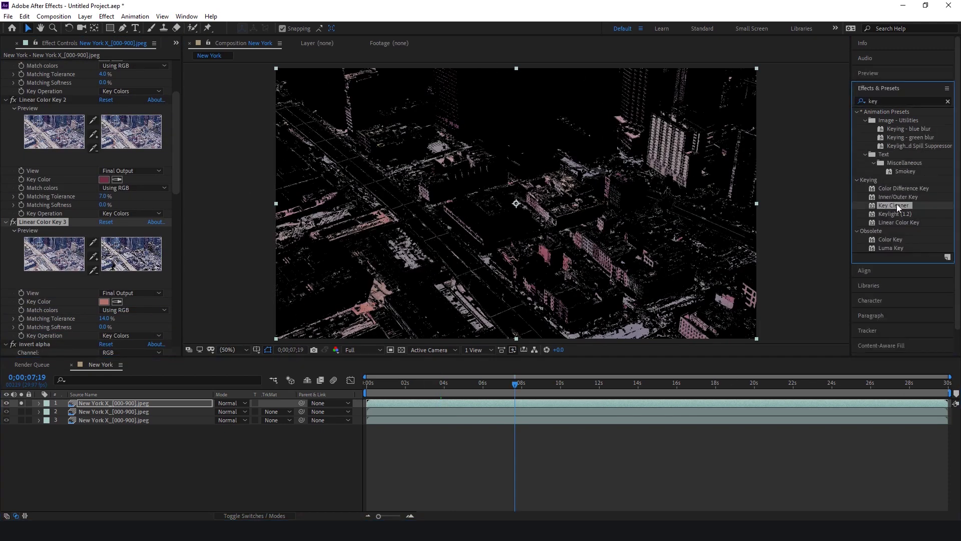
scroll(29, 250, up, 2)
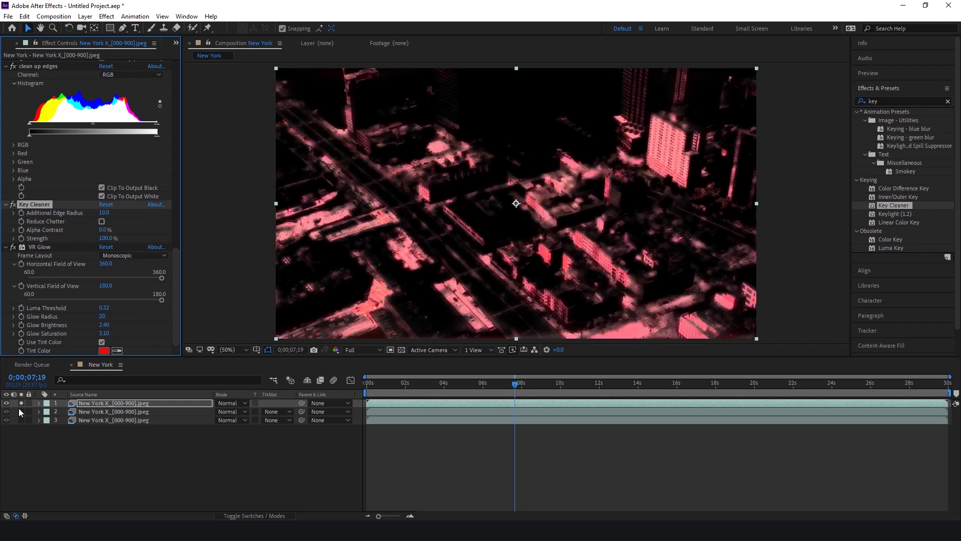
scroll(97, 230, up, 5)
drag(102, 226, 105, 226)
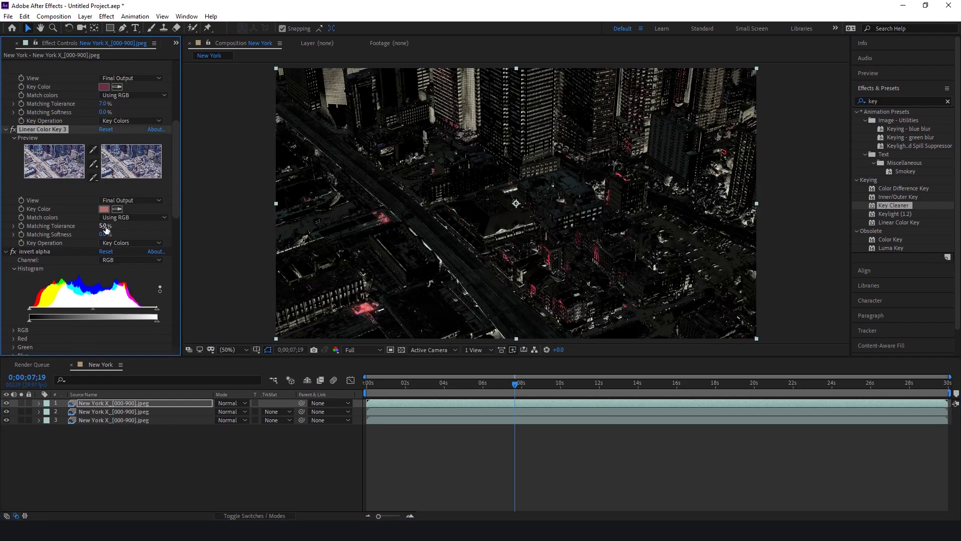
scroll(105, 225, down, 10)
click(621, 389)
drag(620, 389, 539, 387)
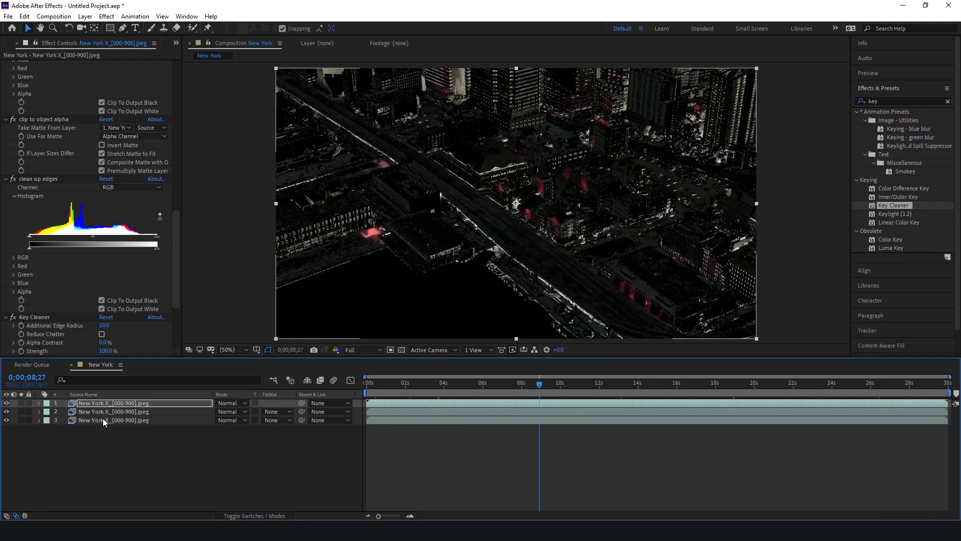
Step: Duplicate the top keyed layer and delete all effects from the copy
click(145, 403)
key(ctrl+d)
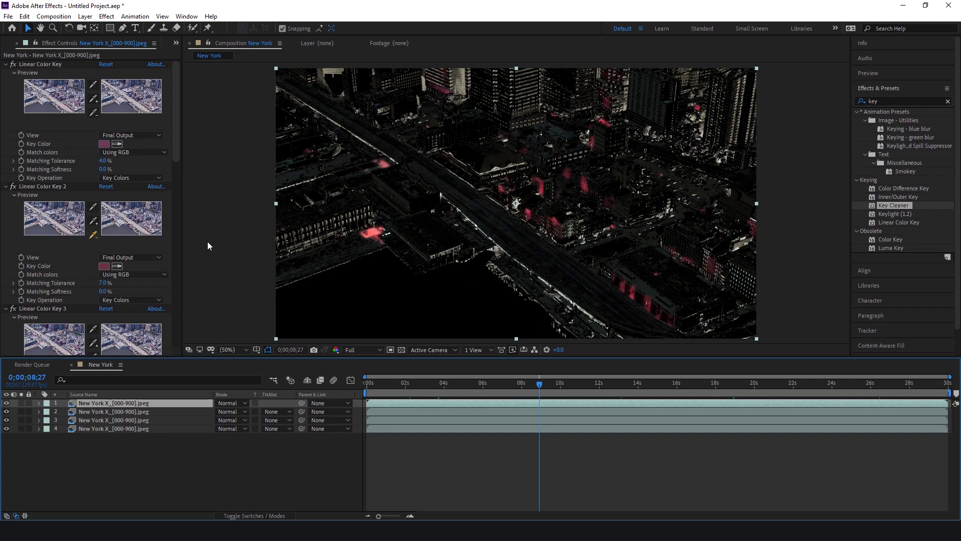
click(52, 62)
scroll(52, 62, down, 10)
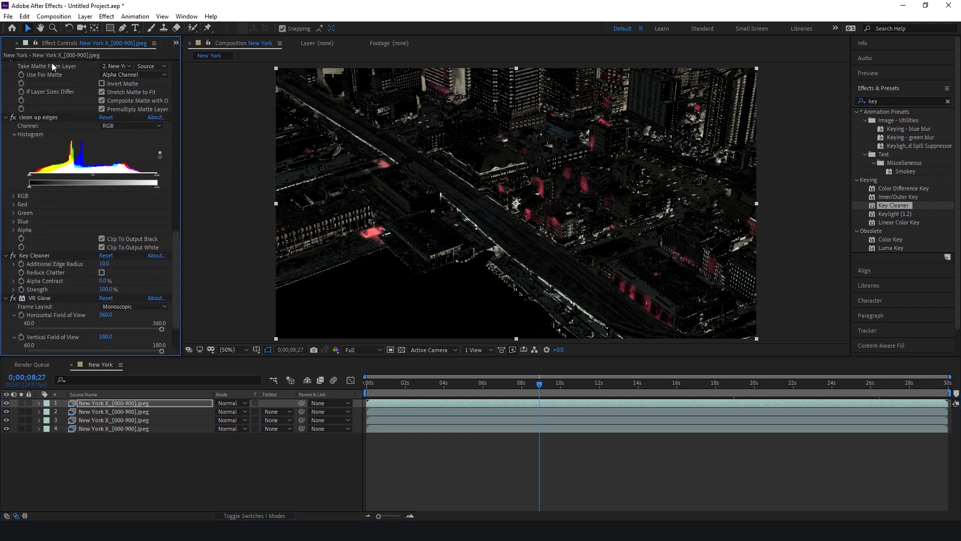
scroll(53, 136, up, 10)
key(ctrl+a)
key(Delete)
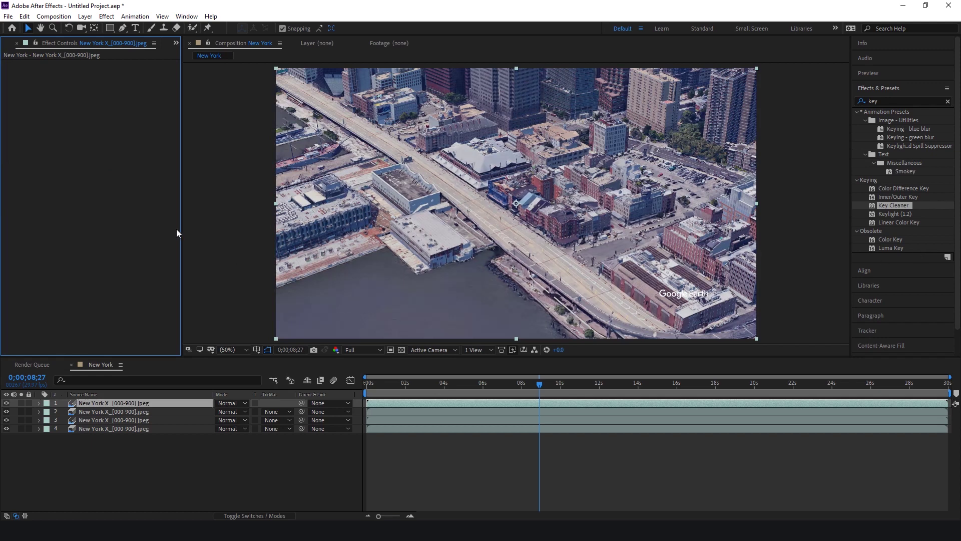
Step: Apply a fresh Linear Color Key to the copy and raise its tolerance
click(890, 220)
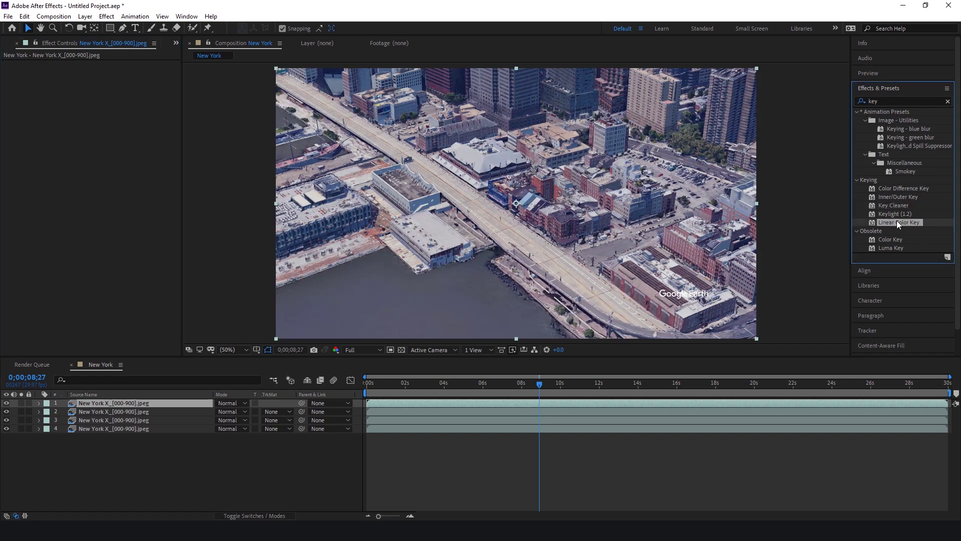
drag(896, 220, 128, 114)
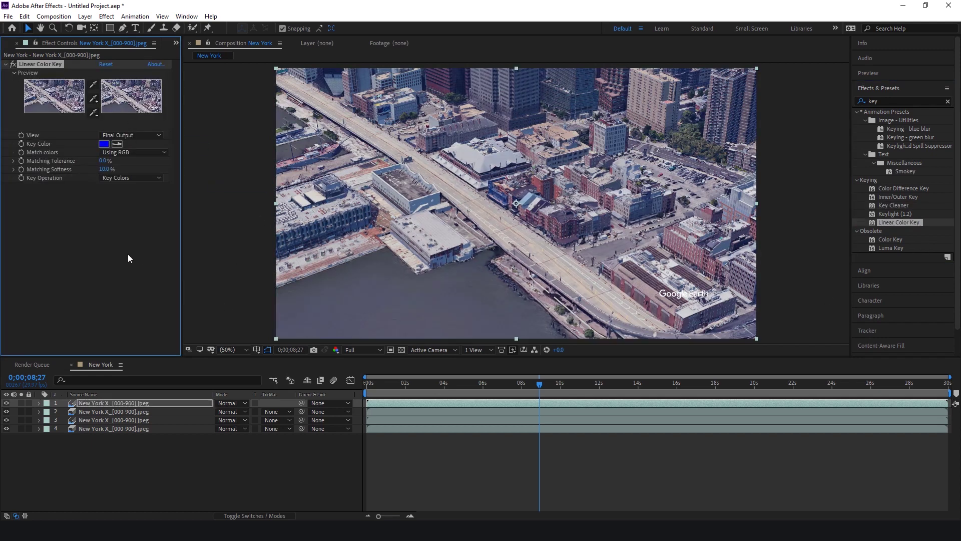
drag(102, 160, 110, 161)
Step: Search 'inv' and apply the Invert Alpha preset to the blue-keyed layer
click(889, 101)
text(inv)
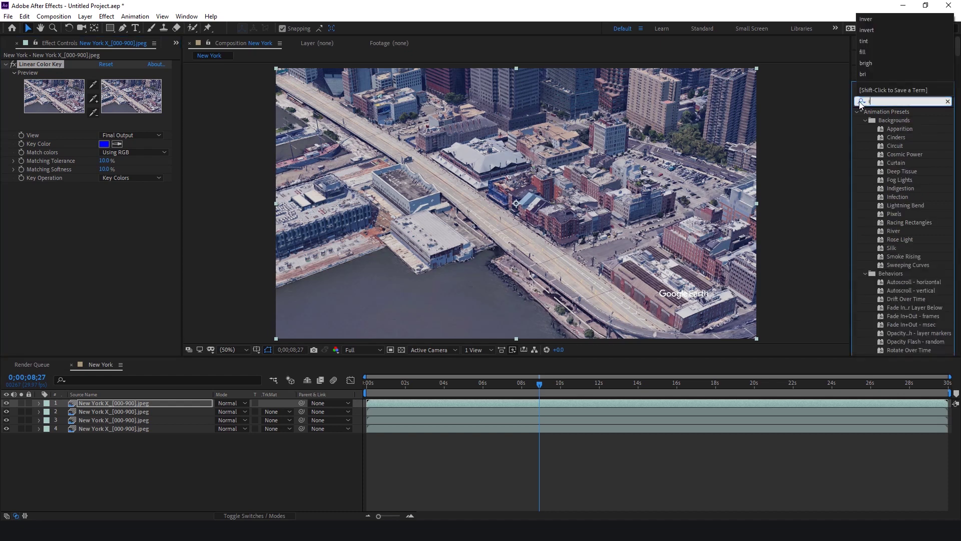
double_click(918, 129)
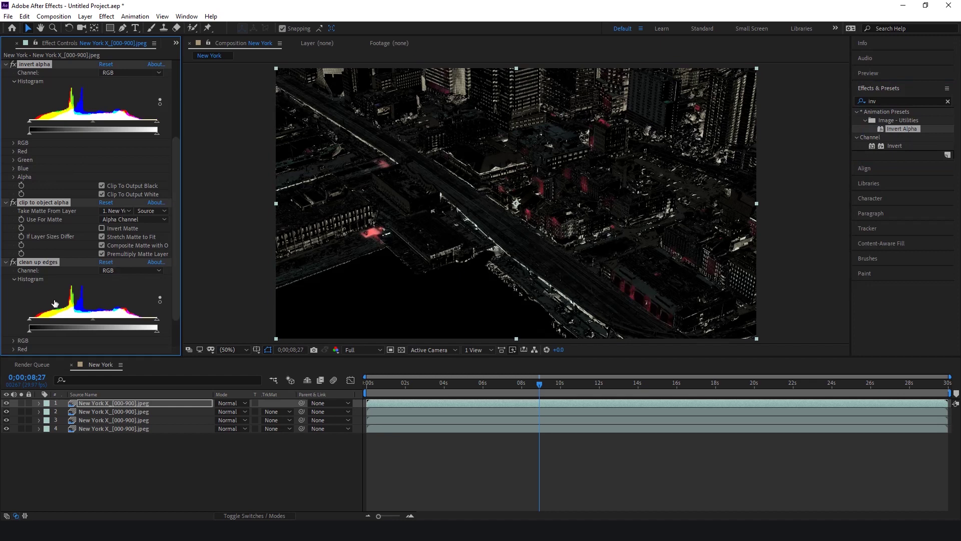
Step: Solo the top layer, raise the blue key's tolerance to 34%, and scrub back to the start
click(23, 403)
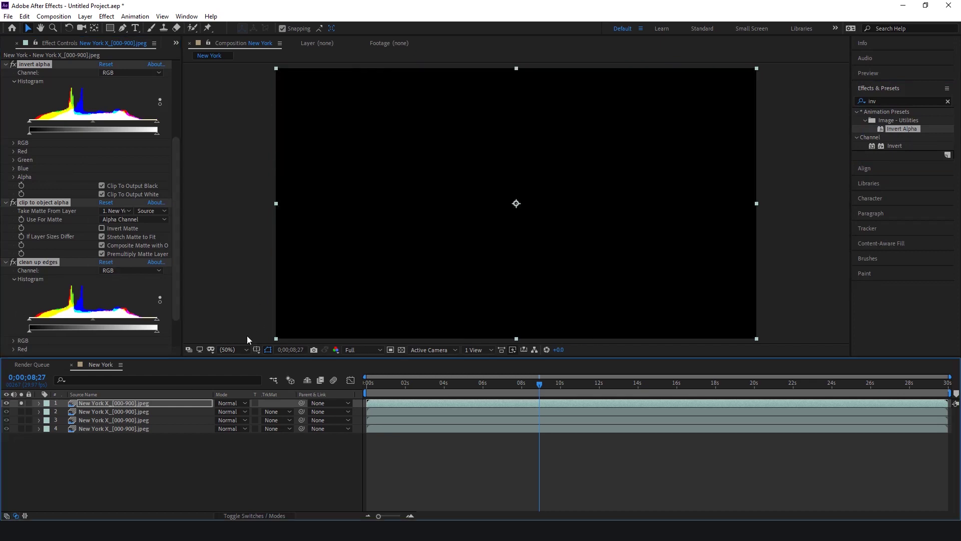
click(790, 384)
scroll(125, 201, up, 4)
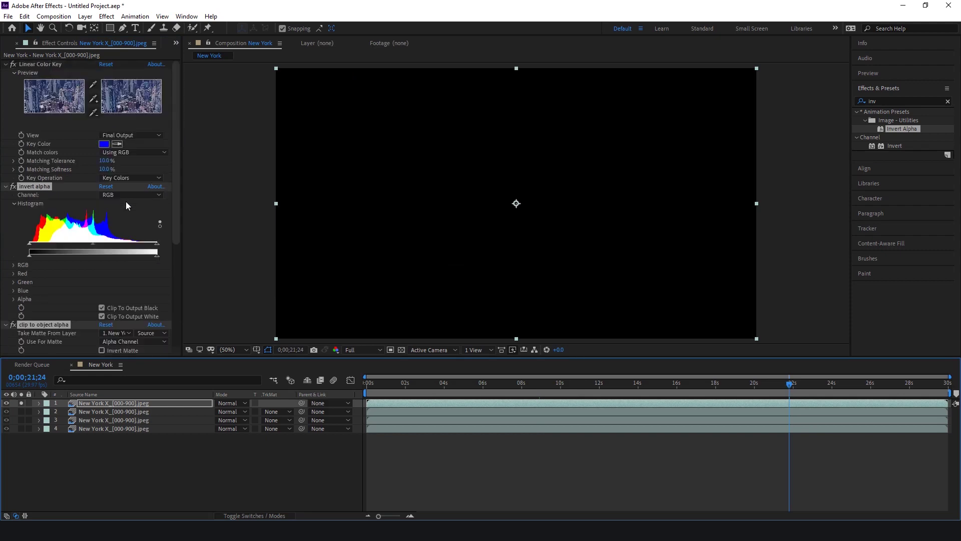
click(111, 161)
drag(111, 161, 120, 164)
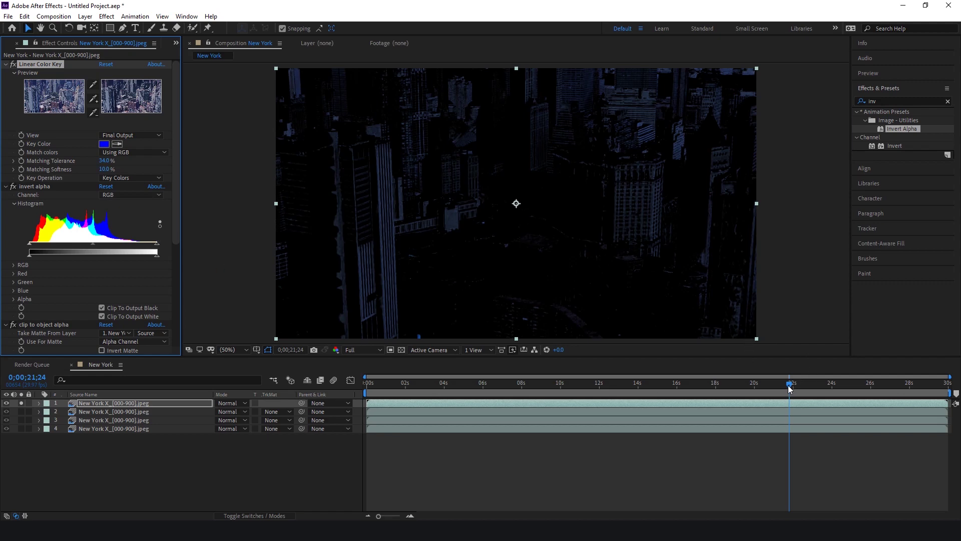
drag(789, 389, 549, 391)
click(433, 392)
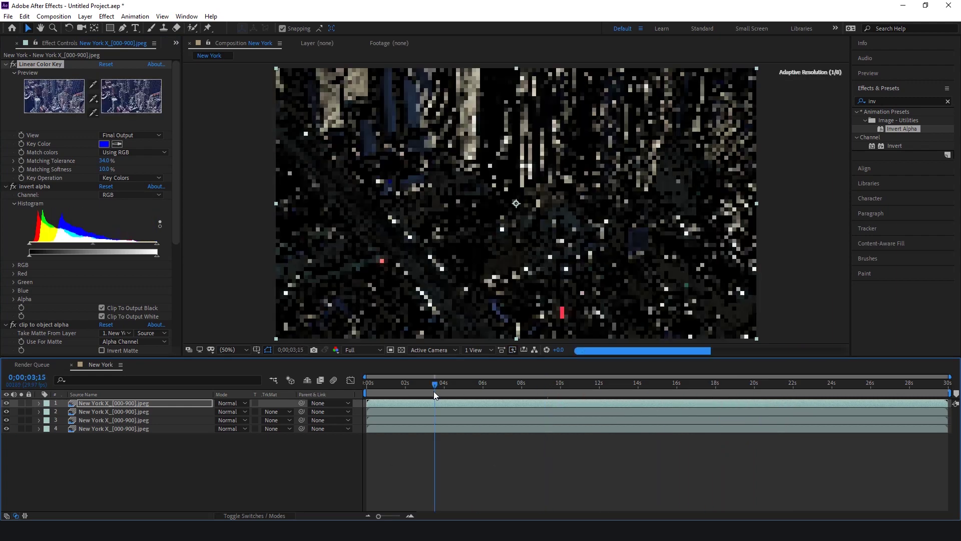
drag(434, 384, 371, 385)
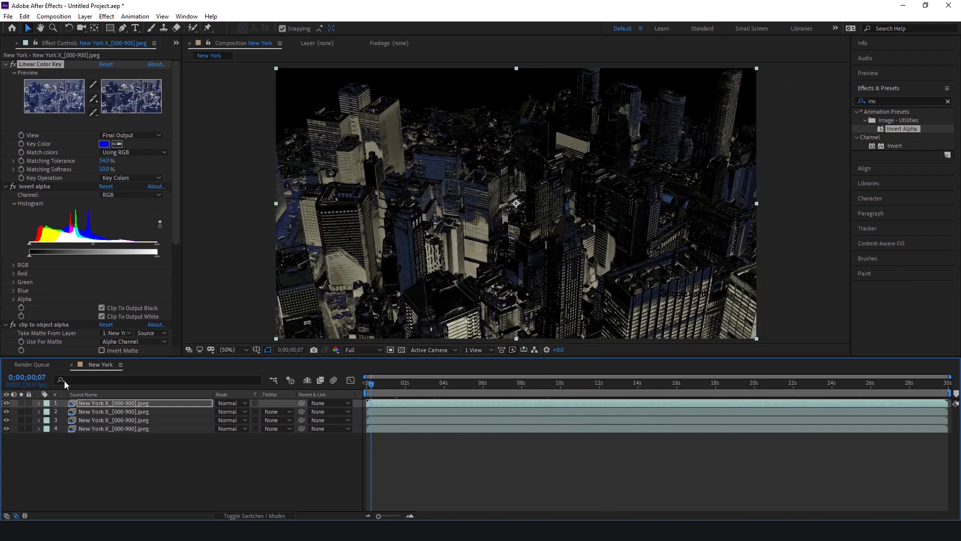
Step: Set the blend mode of layers 1, 2 and 3 to Add
click(38, 403)
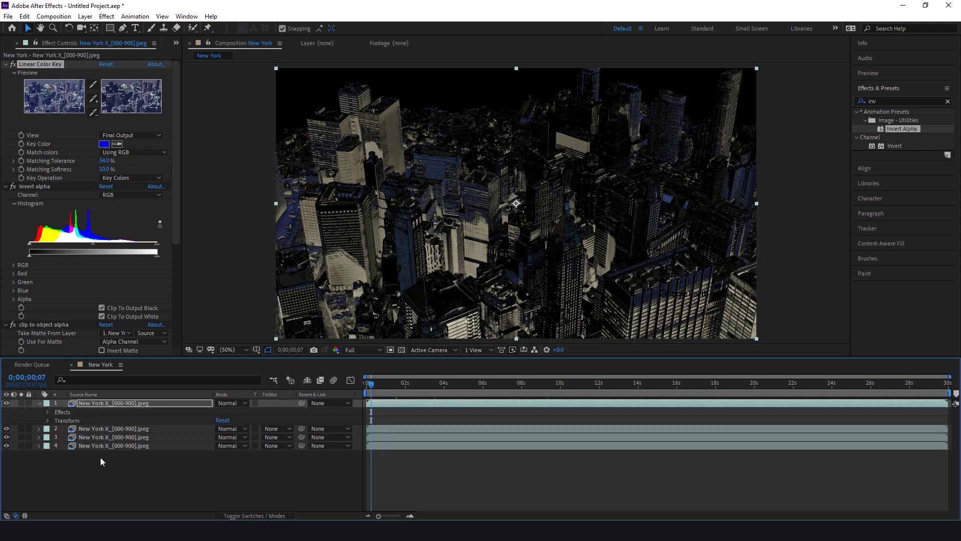
click(227, 403)
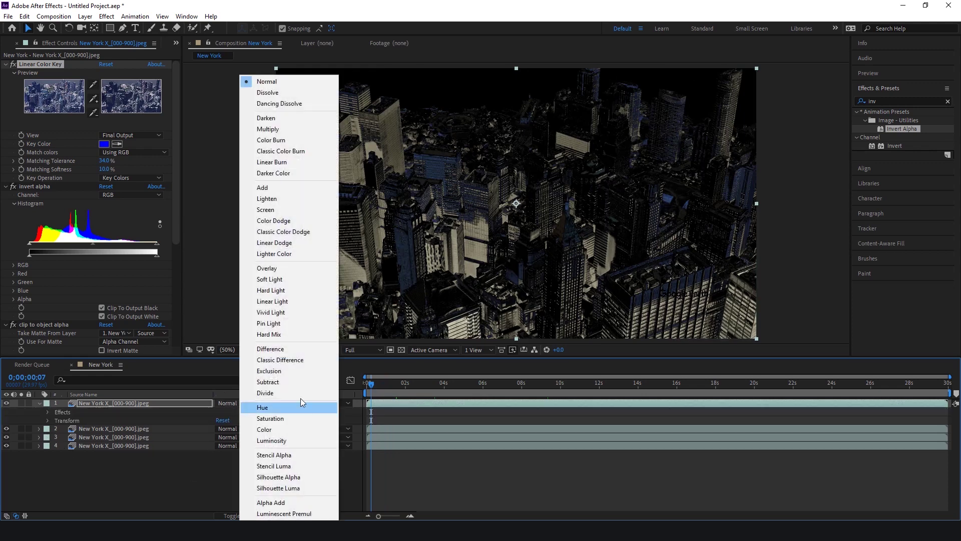
click(275, 189)
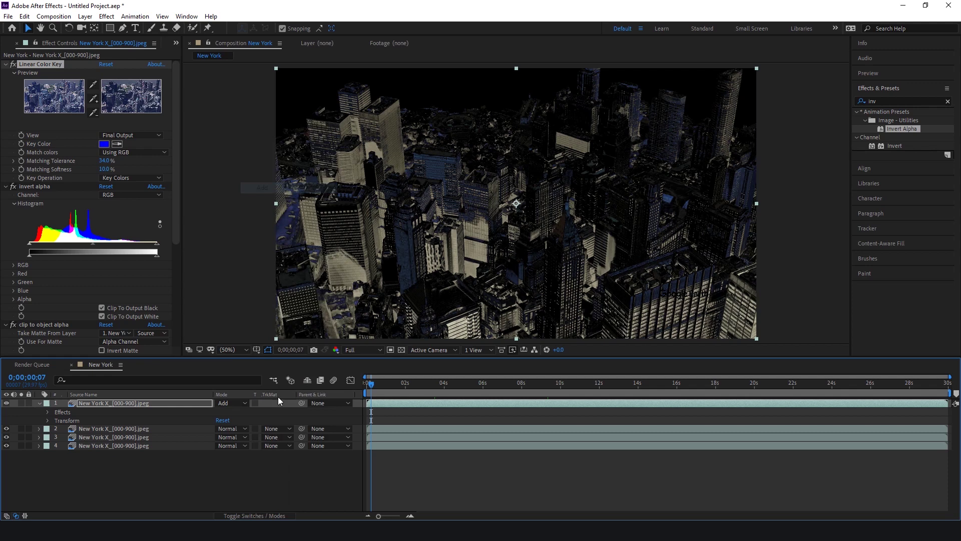
click(230, 437)
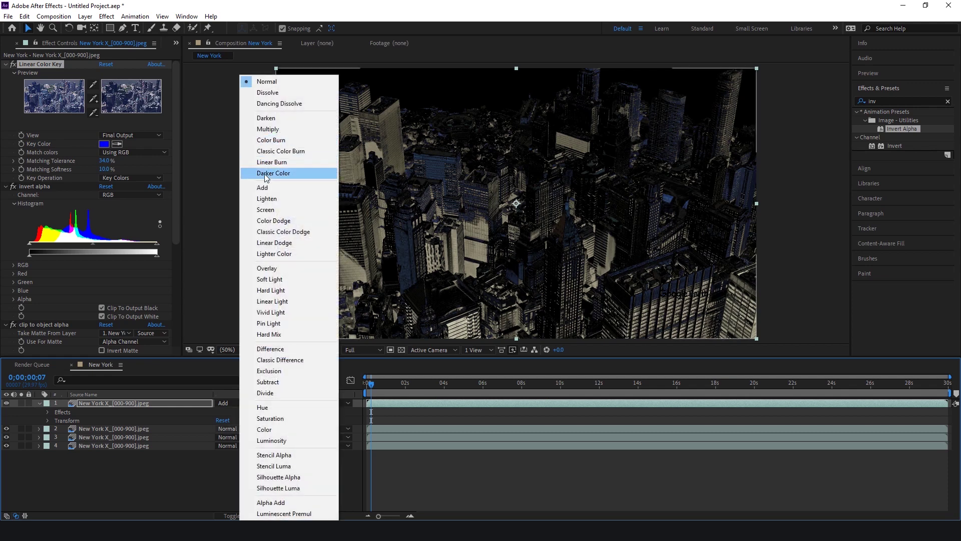
click(266, 188)
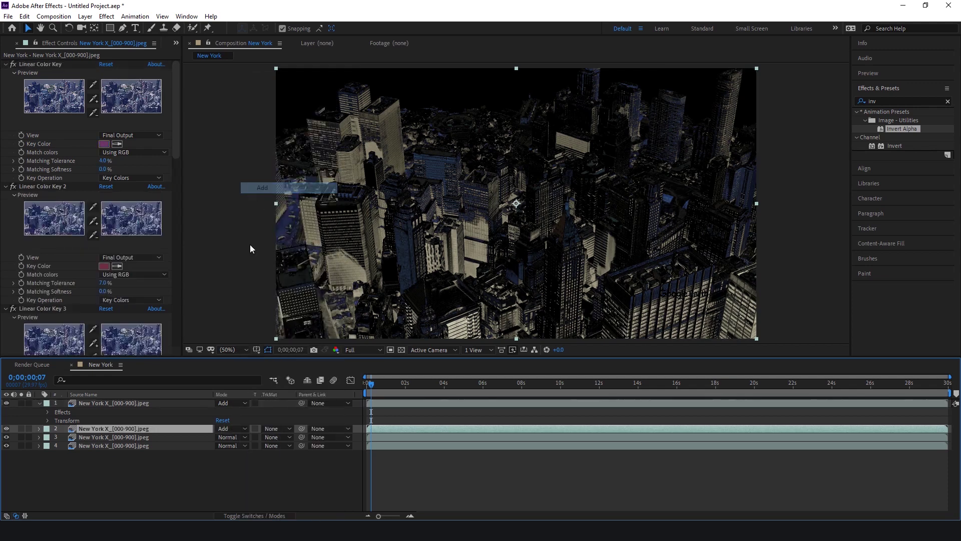
click(229, 437)
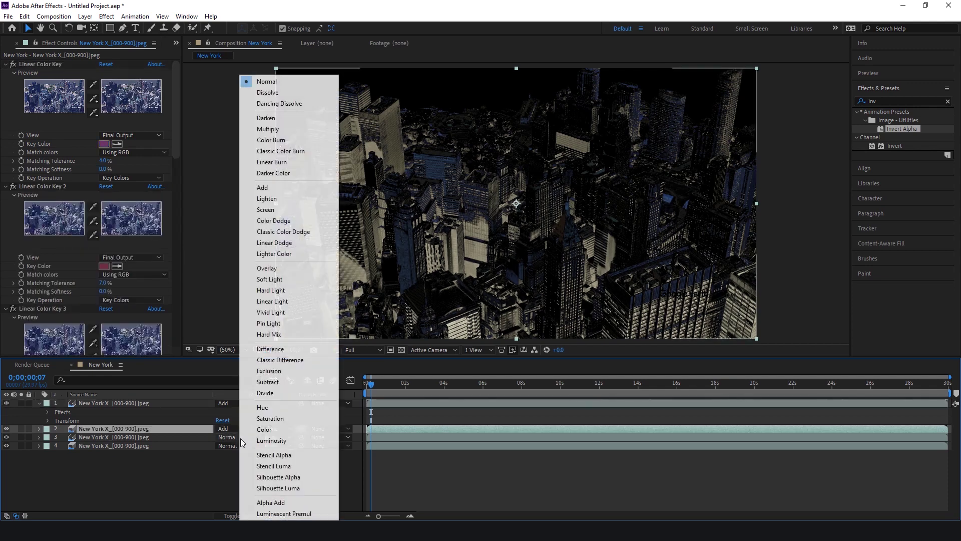
click(271, 188)
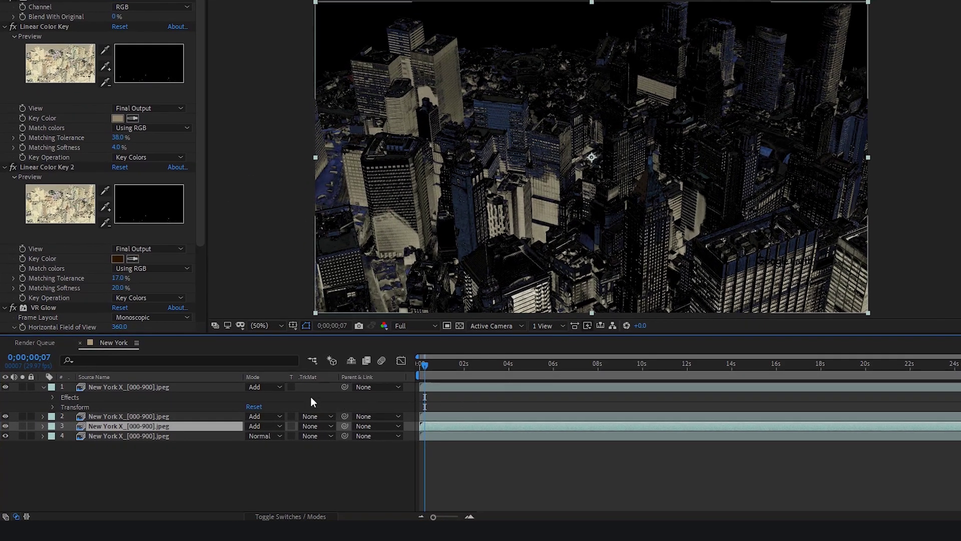
Step: Set the top layer's Opacity to 75%
click(53, 407)
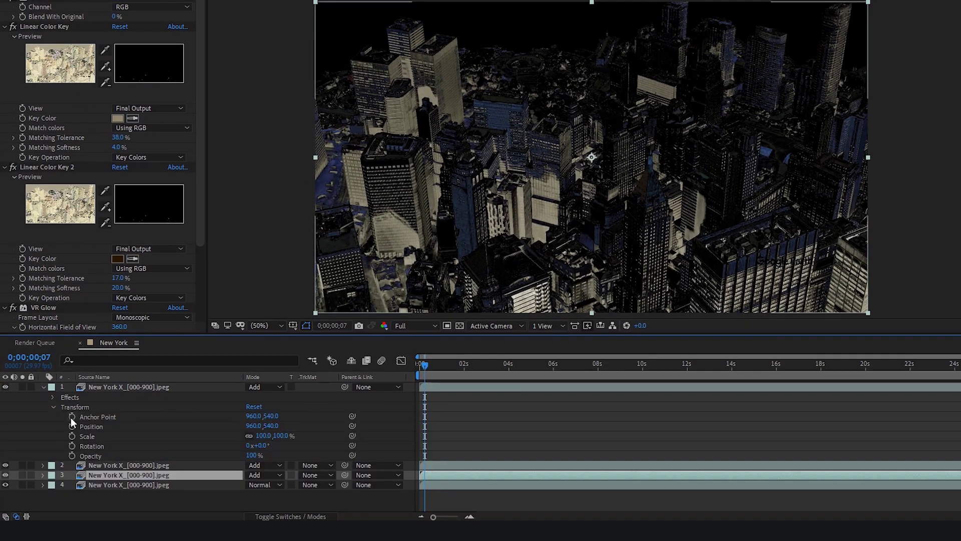
click(250, 455)
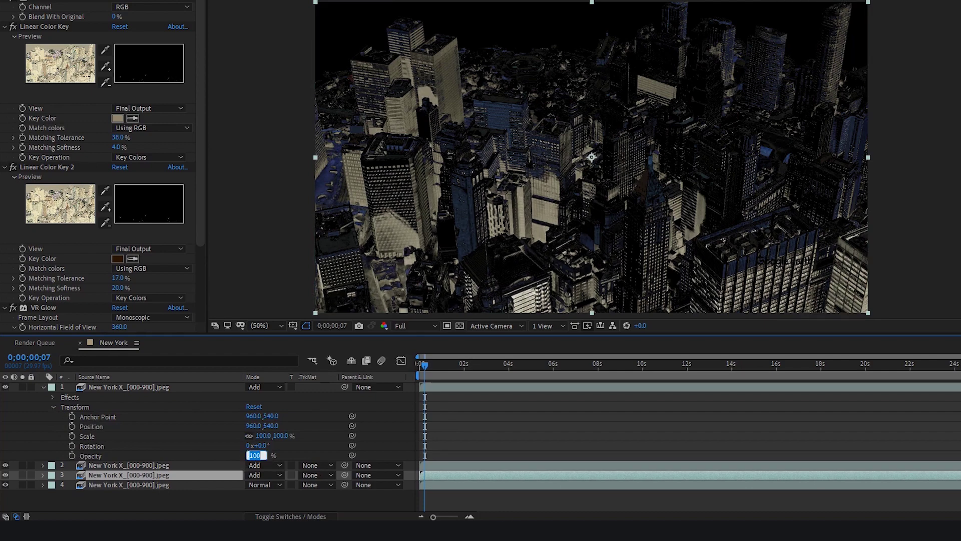
key(Return)
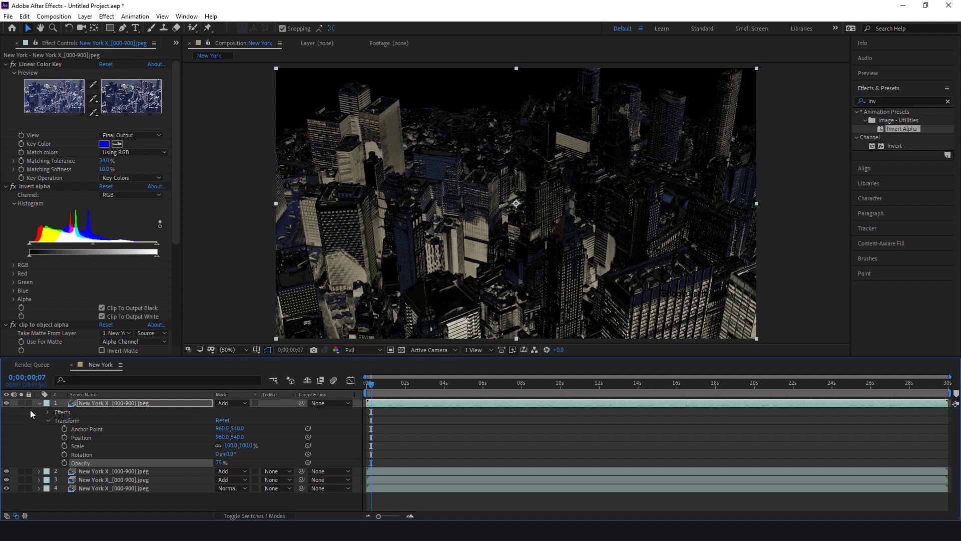
click(39, 403)
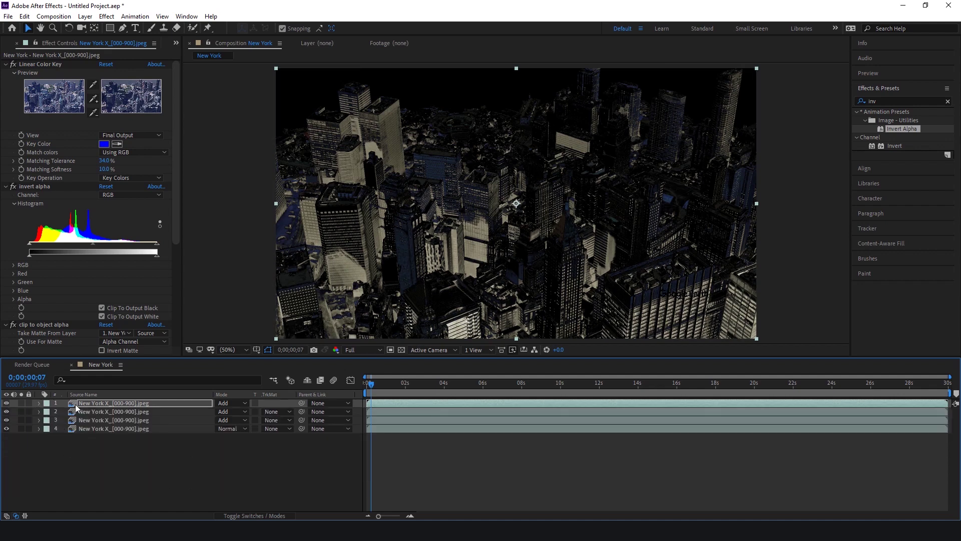
Step: Duplicate the top layer and select all its key effects
click(77, 403)
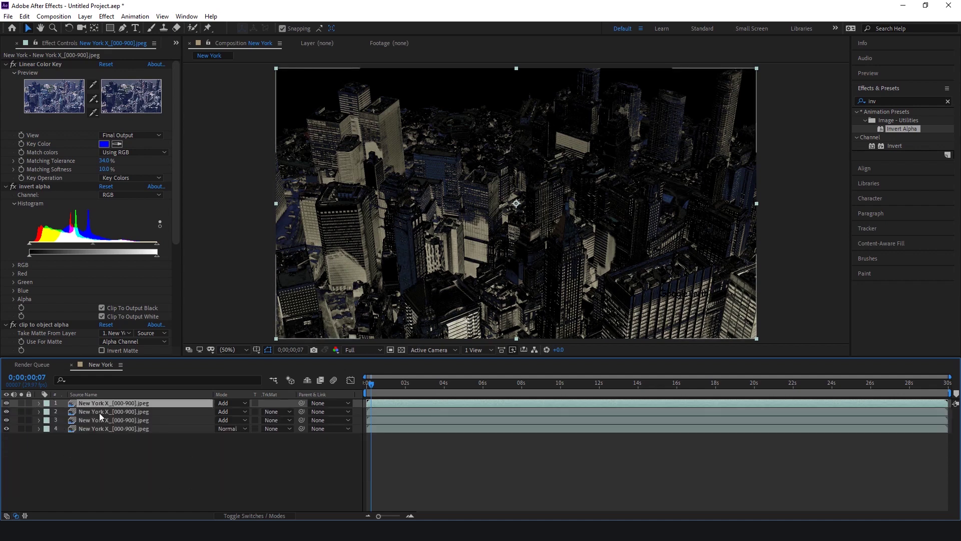
key(ctrl+d)
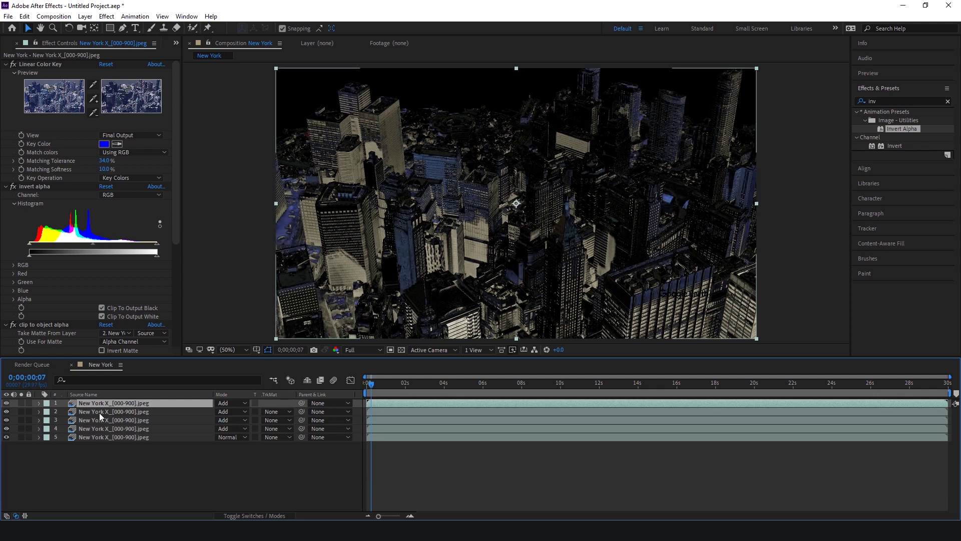
click(40, 65)
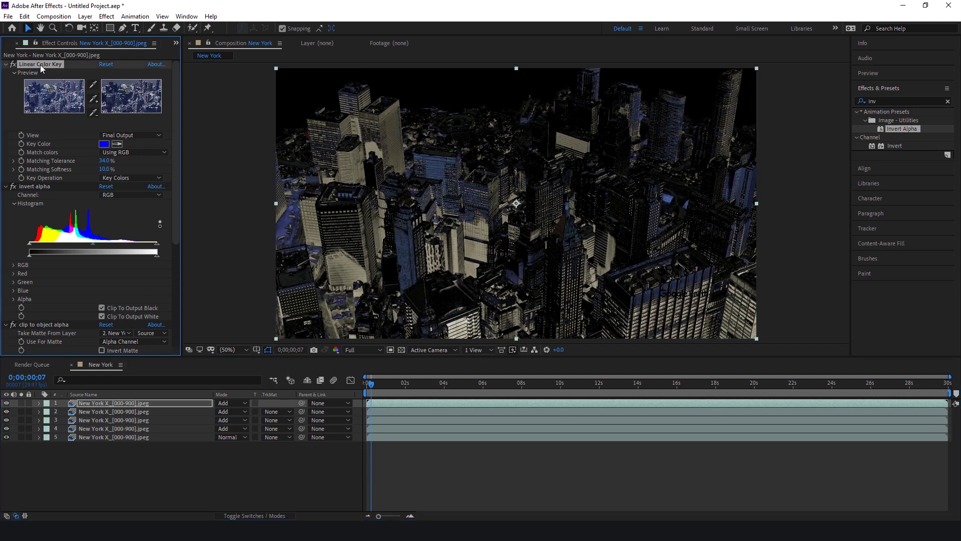
key(ctrl+a)
Step: Delete the copied key effects and apply a new Linear Color Key to the copy
key(Delete)
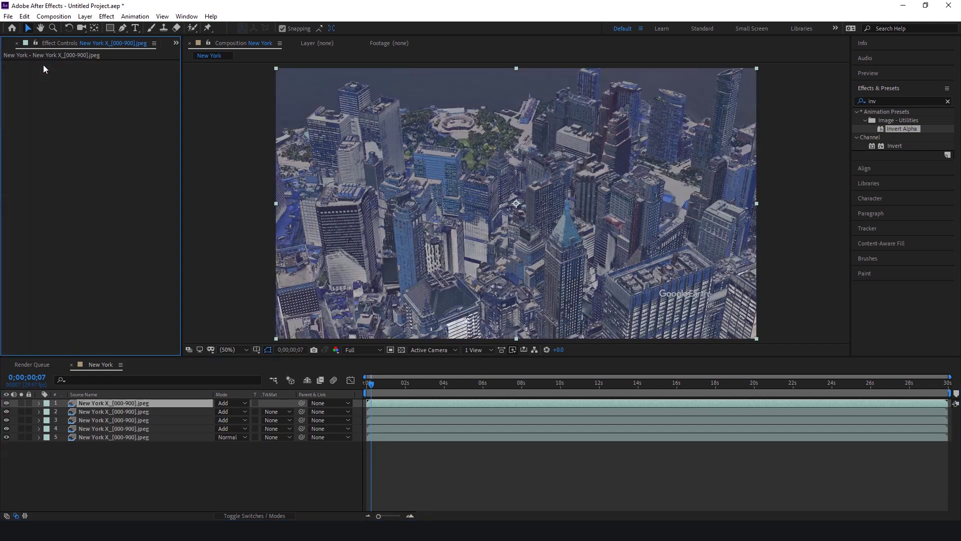
click(885, 100)
text(key)
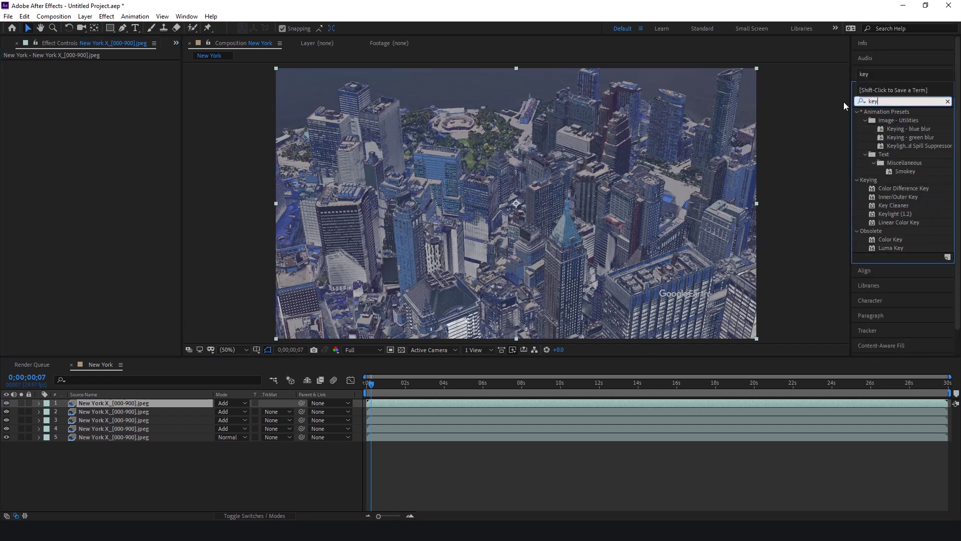
drag(888, 222, 144, 197)
drag(123, 154, 123, 154)
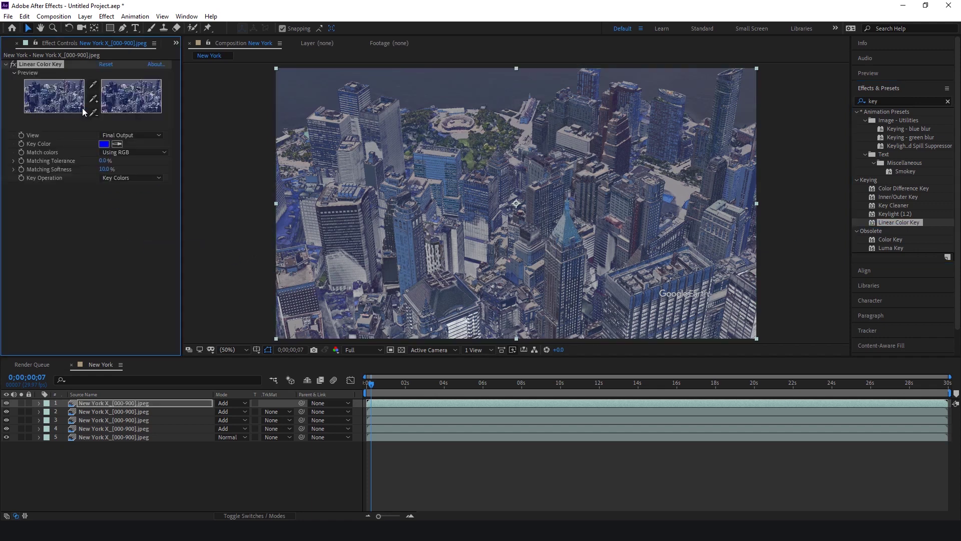
Step: Set the key colour to a green matching the trees
click(117, 144)
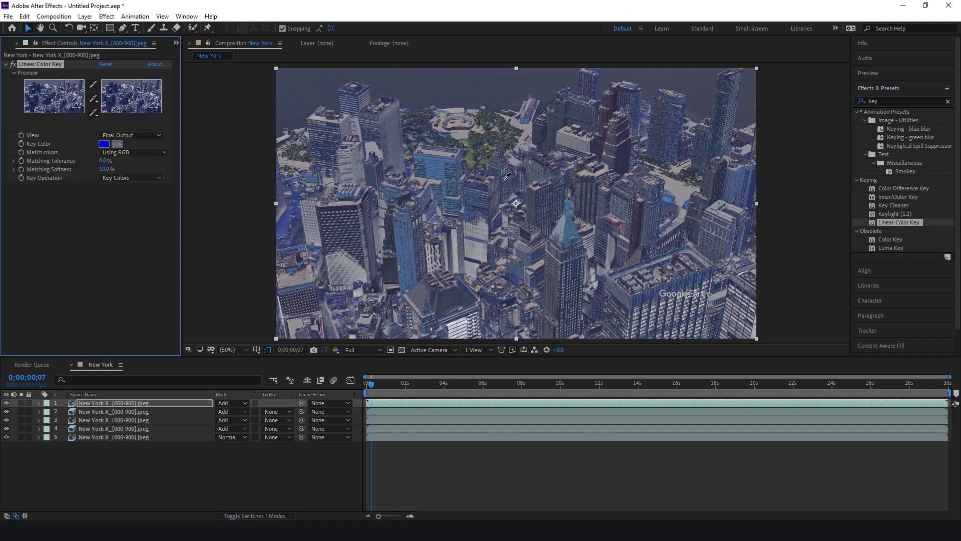
click(482, 137)
click(104, 144)
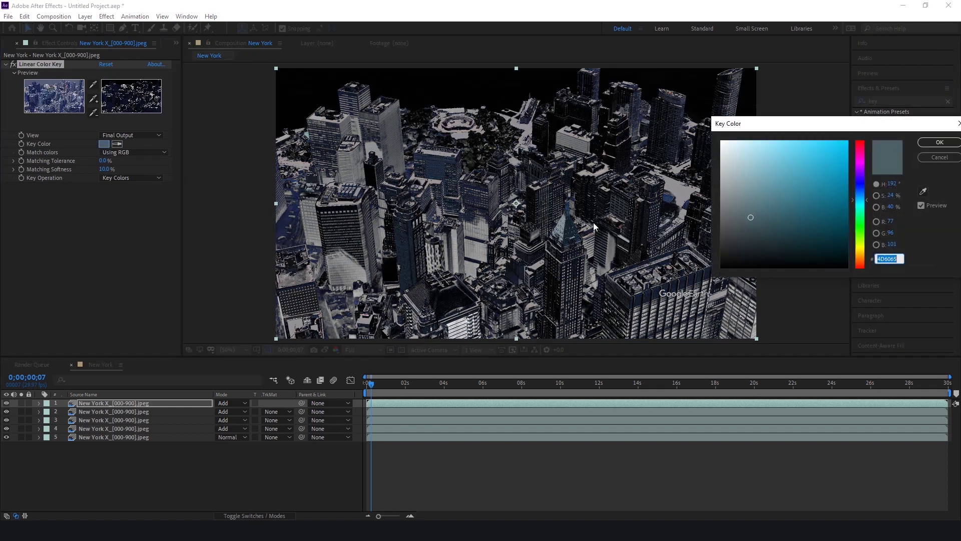
click(863, 223)
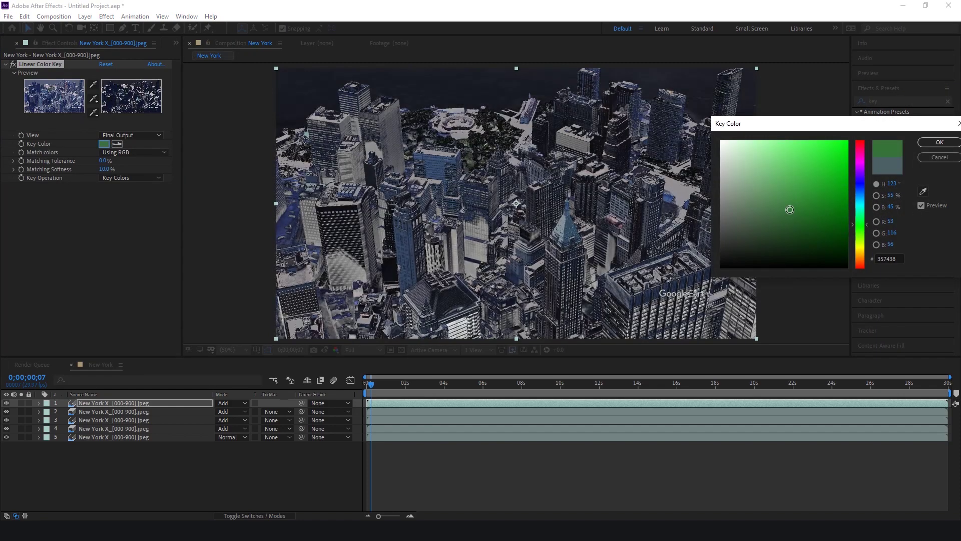
click(771, 211)
drag(774, 212, 777, 212)
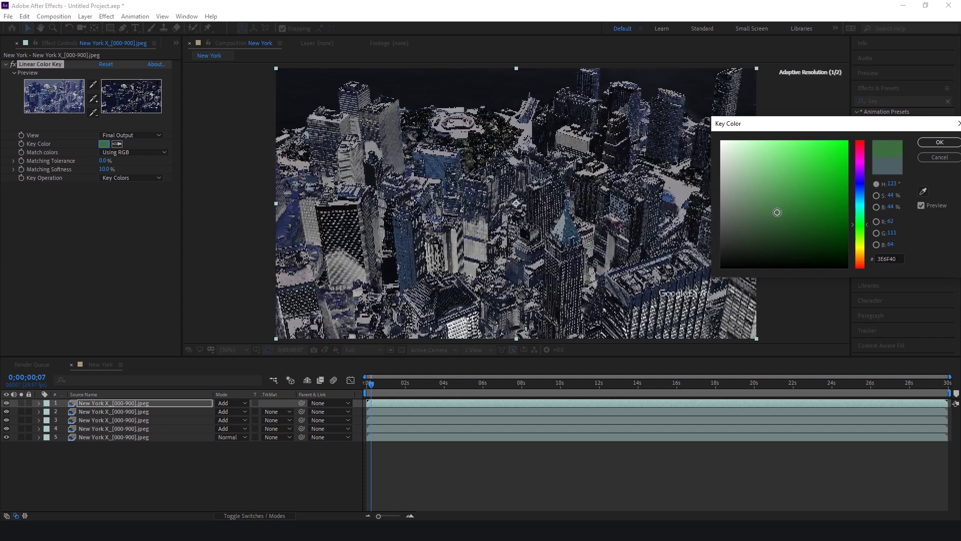
click(940, 143)
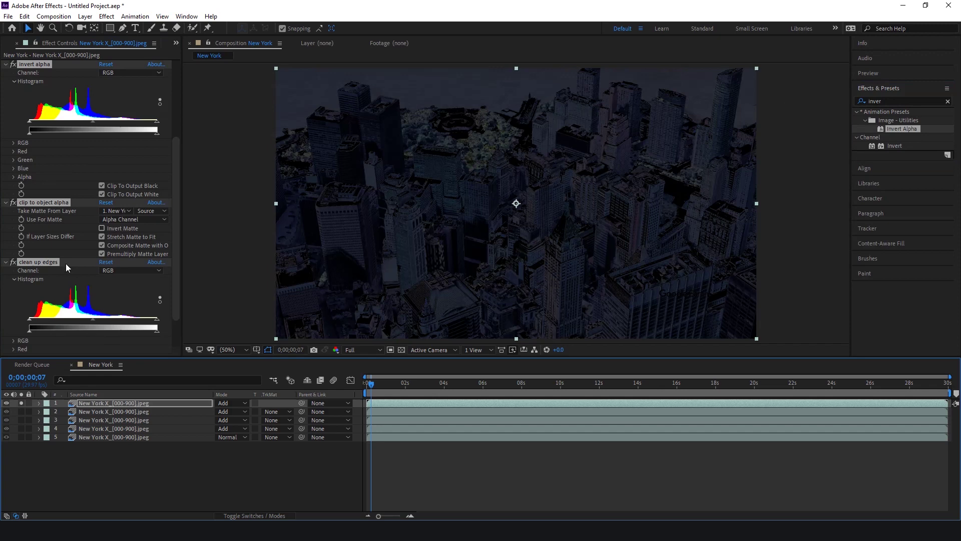
Step: Set Matching Softness to 2% and darken the key colour to a deeper green
scroll(158, 134, up, 5)
drag(109, 170, 105, 170)
drag(493, 383, 597, 383)
click(104, 144)
mouse_move(794, 204)
mouse_down()
mouse_move(779, 217)
mouse_move(795, 227)
mouse_up()
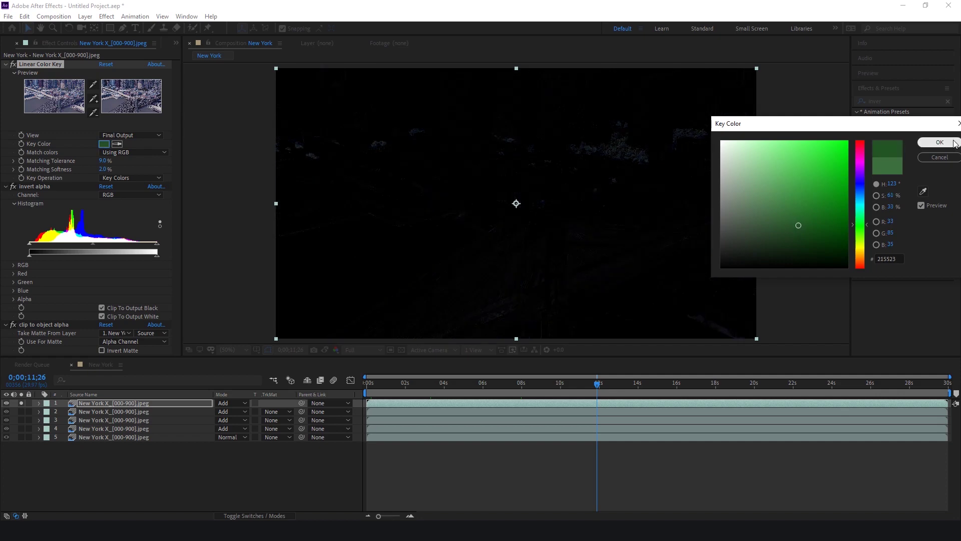
click(939, 142)
click(900, 101)
Step: Apply a Fill effect to the top layer and set its colour to bright green 0CFF00
text(fill)
click(891, 163)
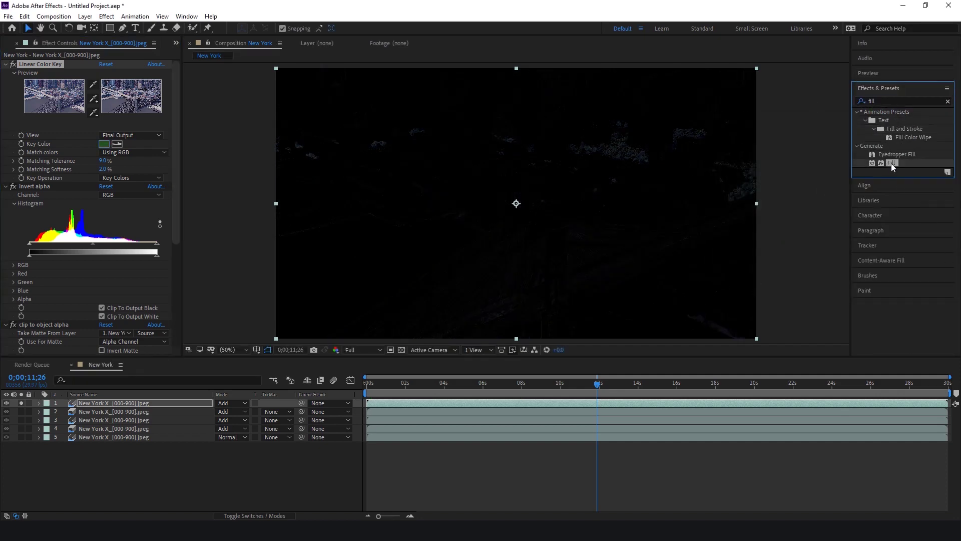
drag(891, 164, 76, 353)
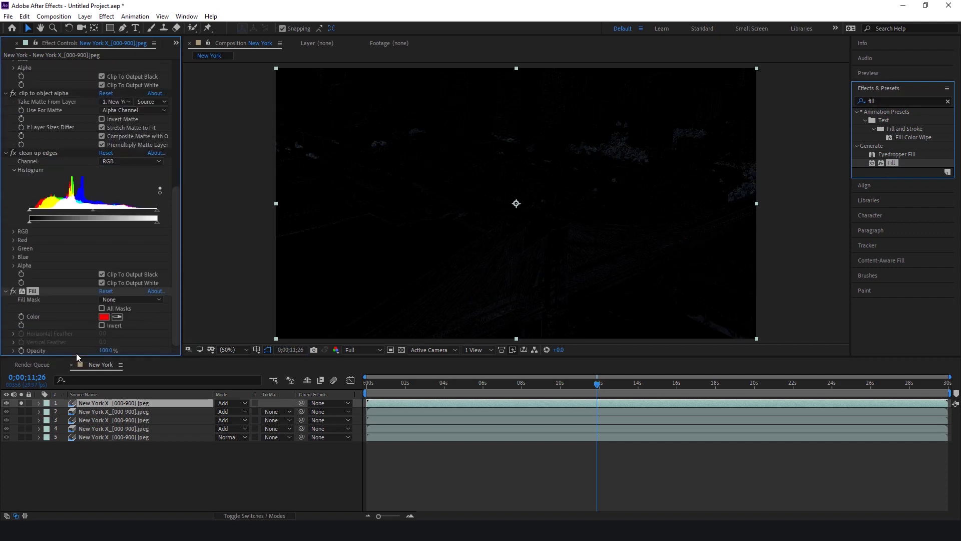
click(104, 317)
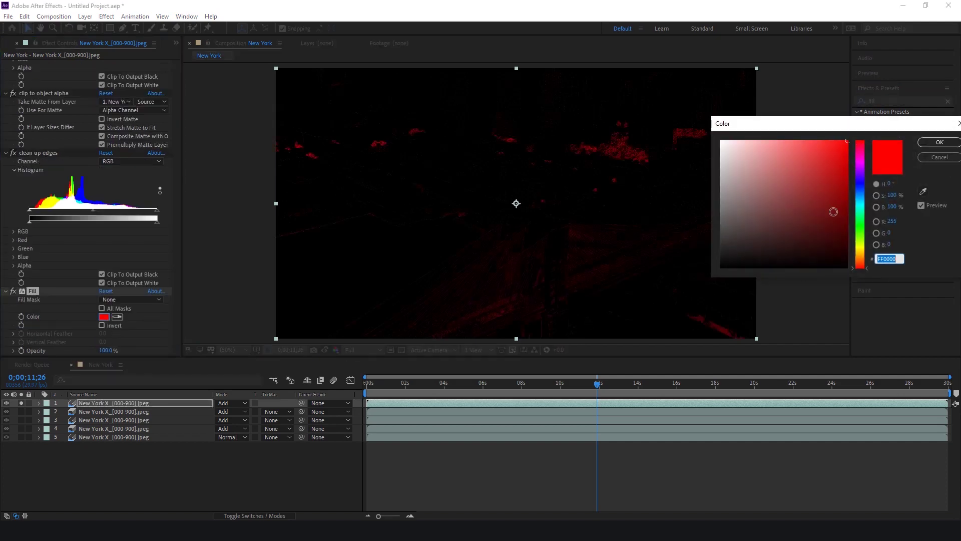
click(861, 228)
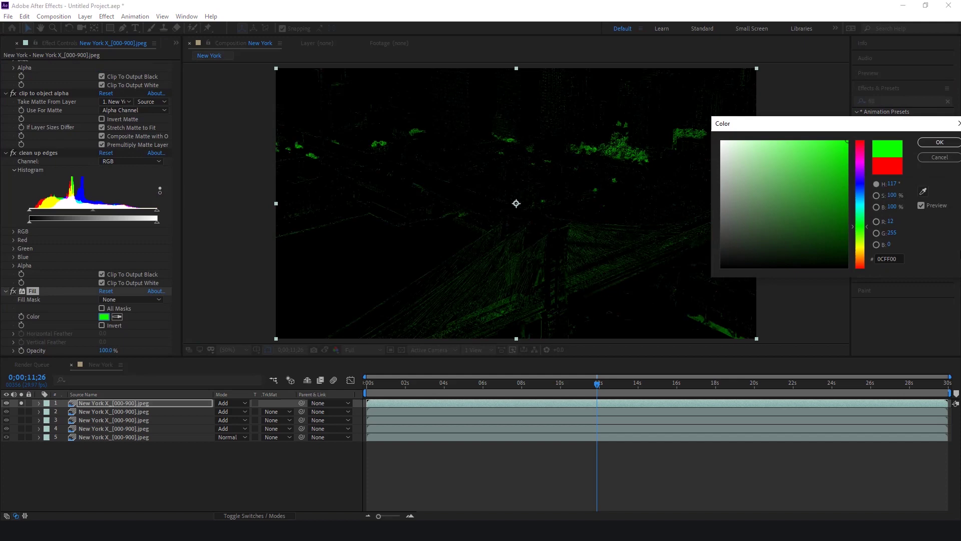
click(939, 142)
Step: Retune the first Linear Color Key toward green with 10% matching tolerance and 0 softness
scroll(145, 165, up, 5)
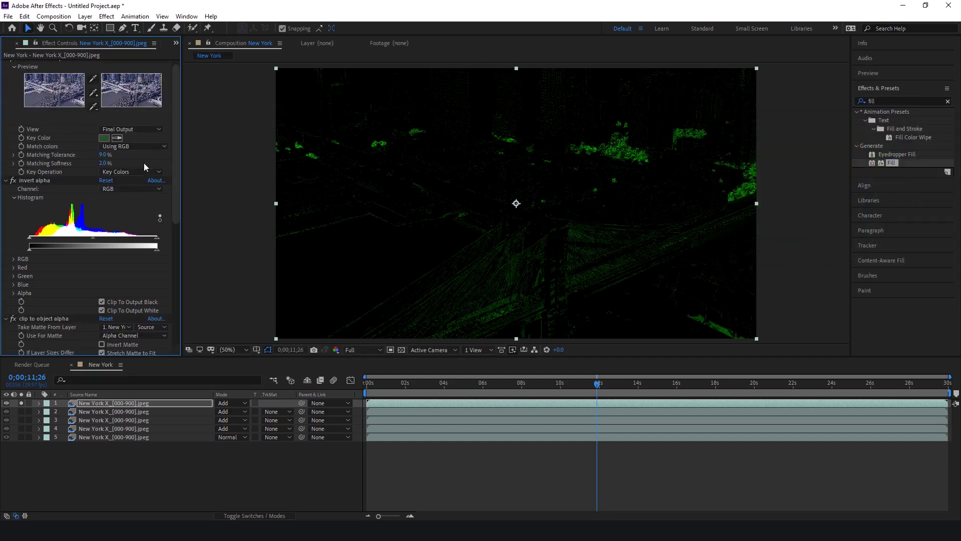
scroll(144, 167, up, 1)
click(104, 144)
click(811, 227)
click(939, 142)
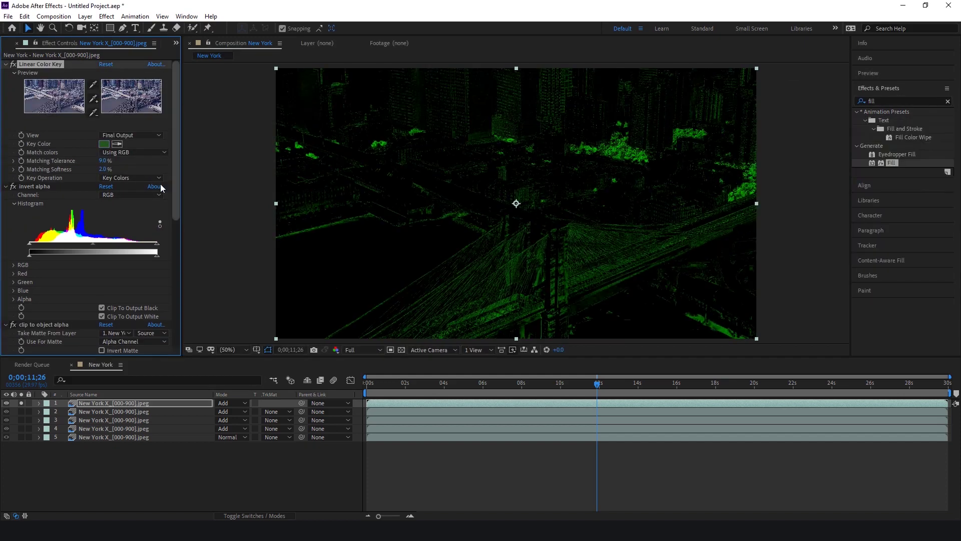
mouse_move(103, 169)
mouse_down()
mouse_move(93, 168)
mouse_move(108, 160)
mouse_up()
click(104, 144)
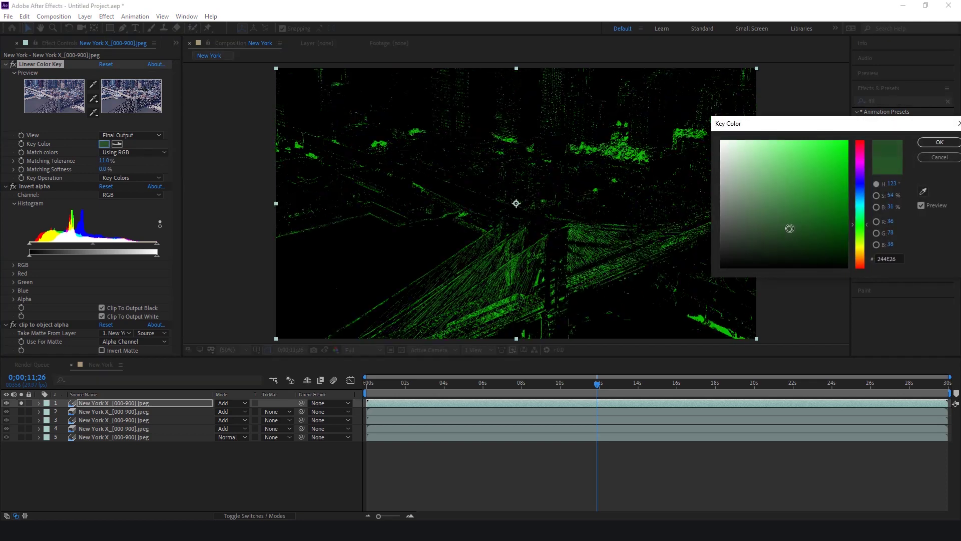
click(940, 142)
click(108, 169)
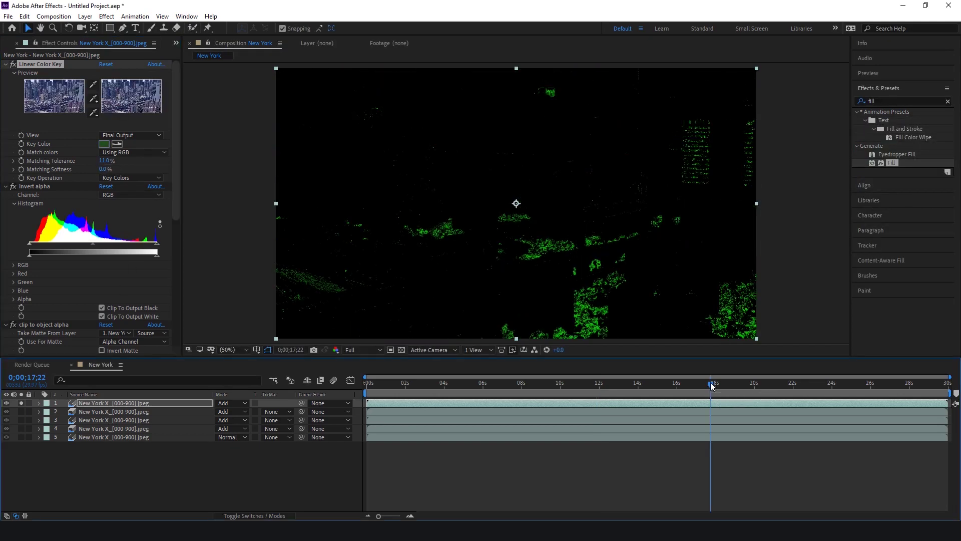
drag(711, 384, 764, 384)
drag(118, 161, 113, 161)
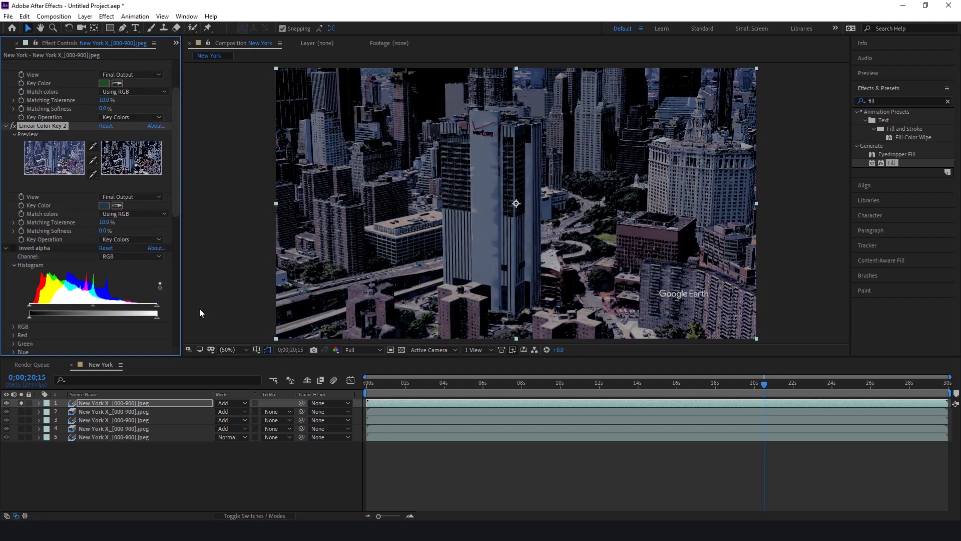
Step: Change the second Linear Color Key's key colour from blue to green 214726
click(104, 206)
mouse_move(781, 228)
mouse_down()
mouse_move(796, 240)
mouse_move(789, 233)
mouse_up()
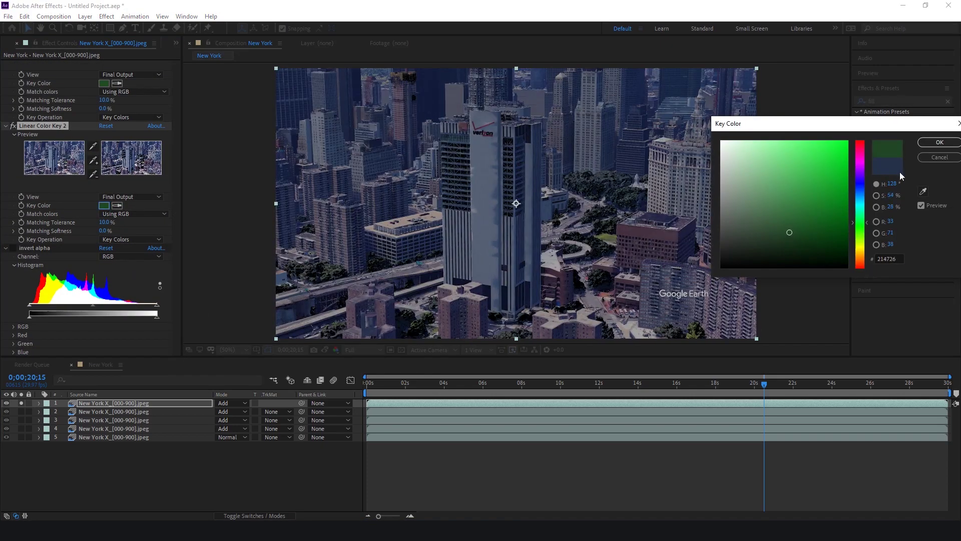
key(Return)
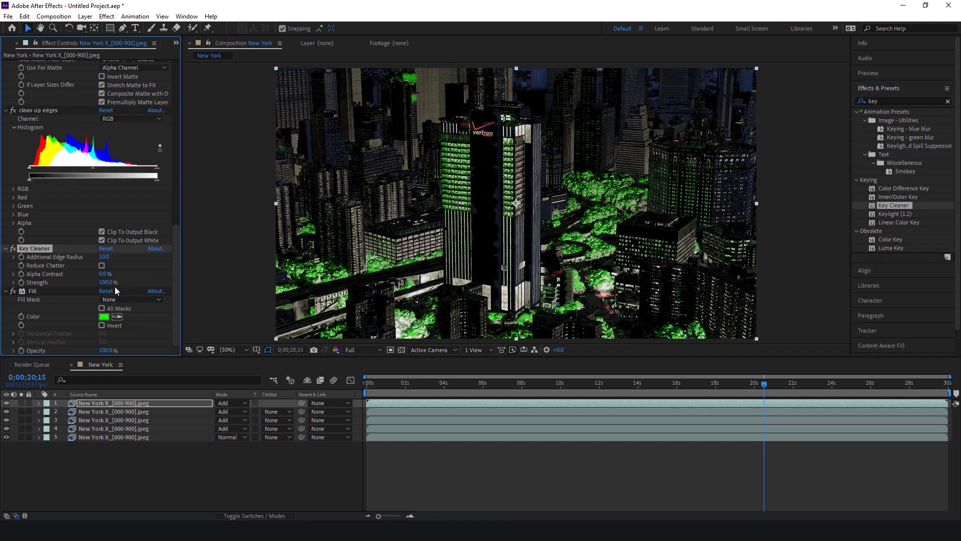
Step: Darken the Fill colour on the trees to deep green 0E260D
click(104, 317)
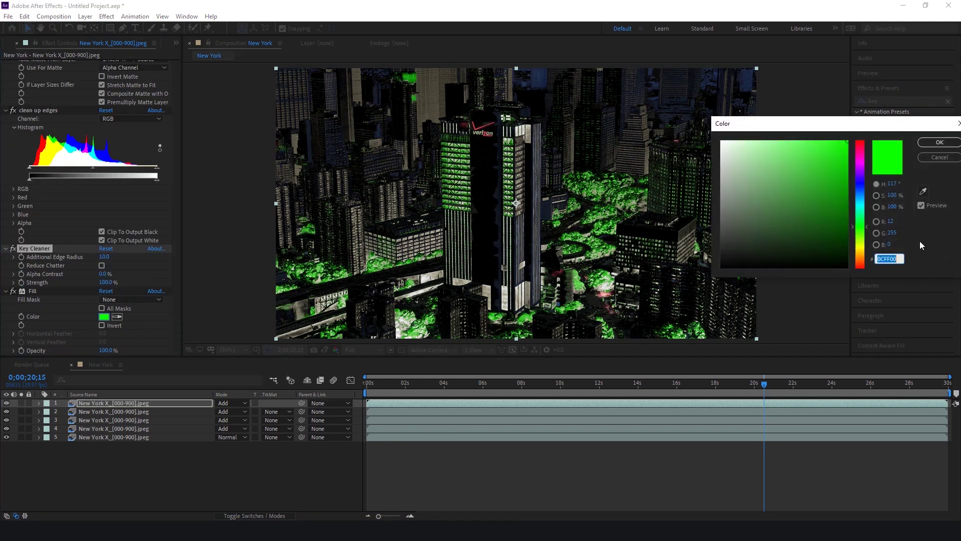
mouse_move(827, 236)
mouse_down()
mouse_move(804, 234)
mouse_move(818, 247)
mouse_up()
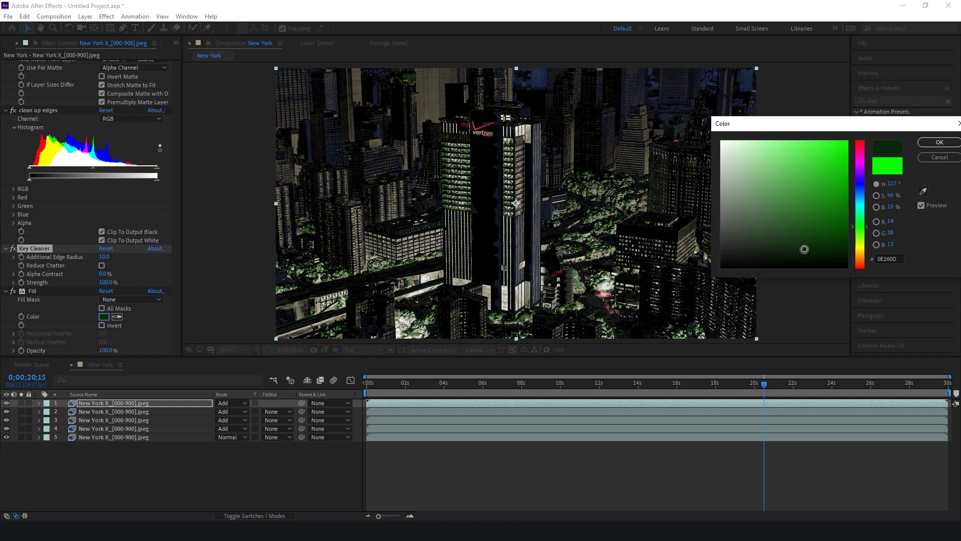
click(939, 142)
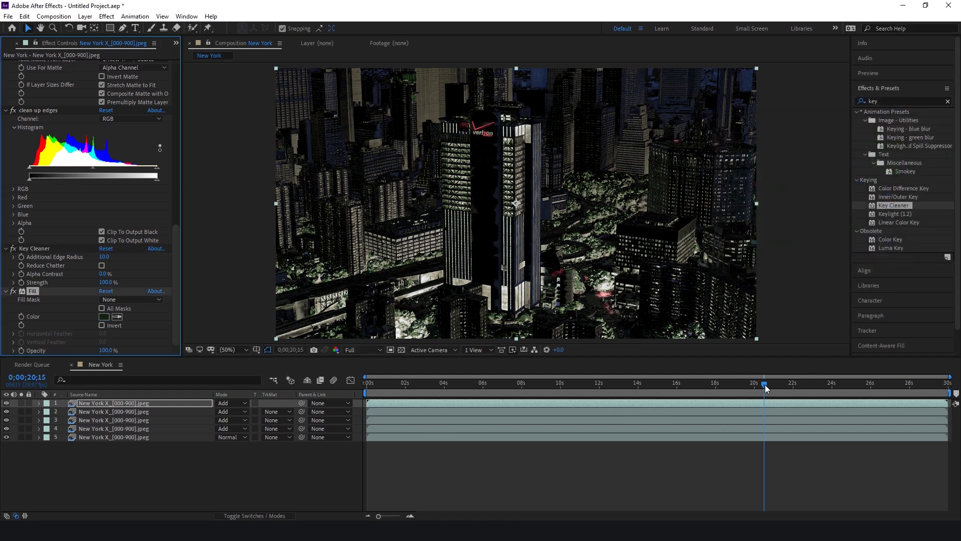
Step: Switch the top layer's blend mode from Add to Normal
click(235, 412)
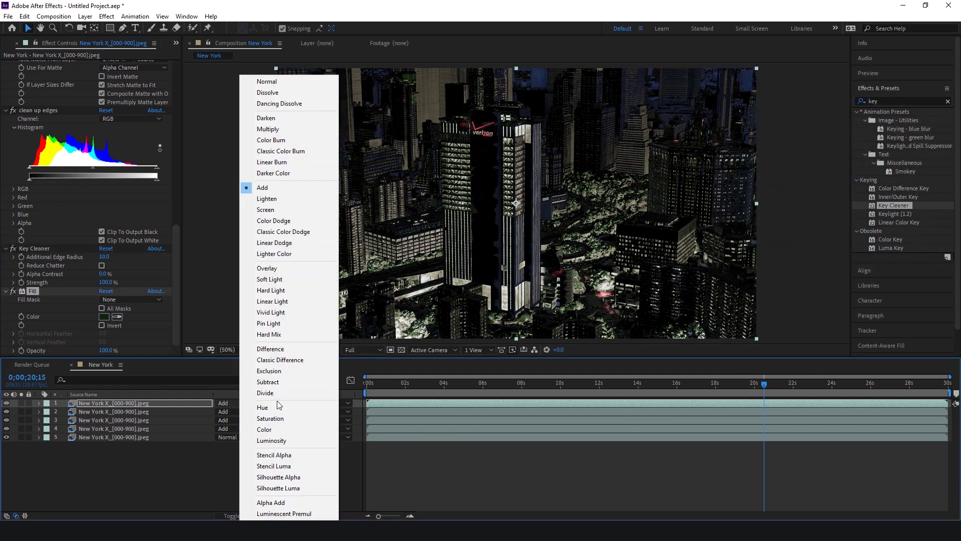
click(273, 82)
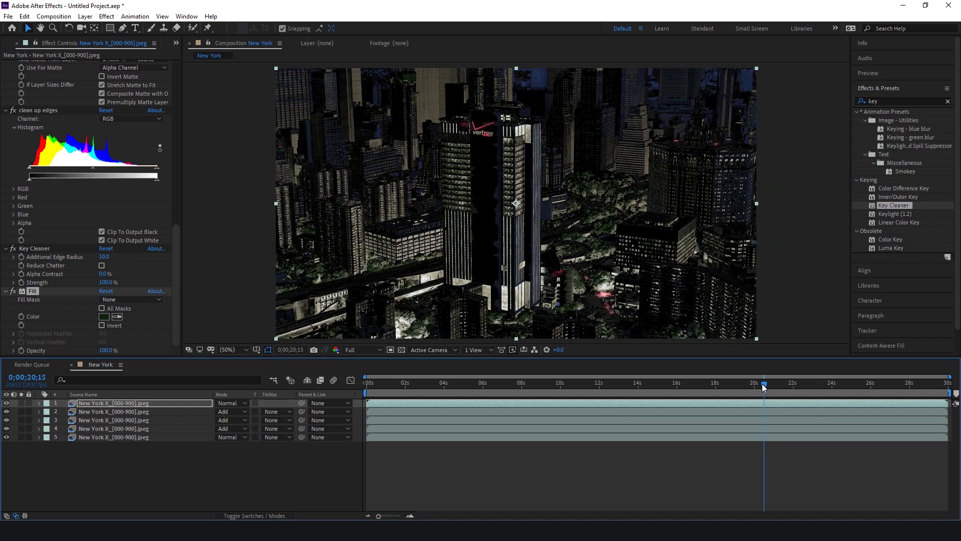
drag(763, 387, 757, 387)
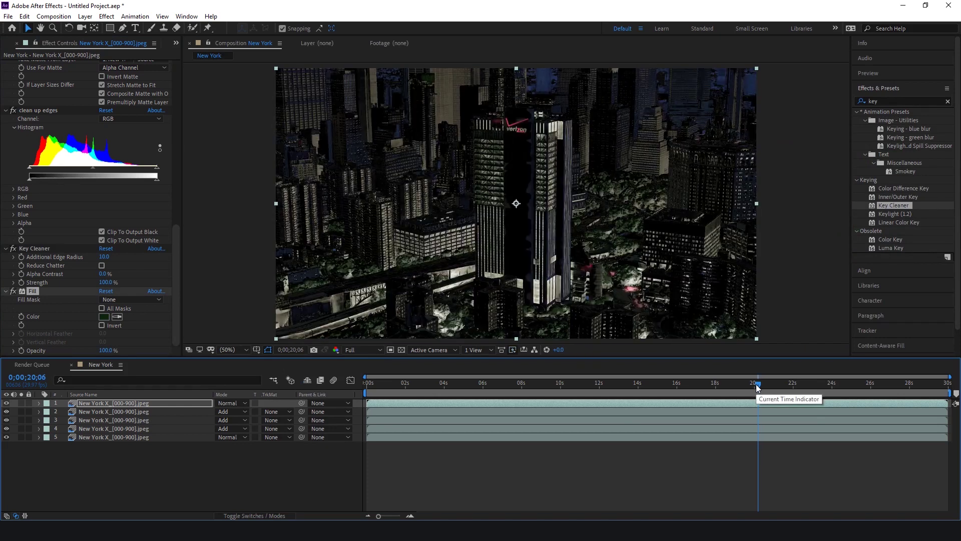
click(6, 403)
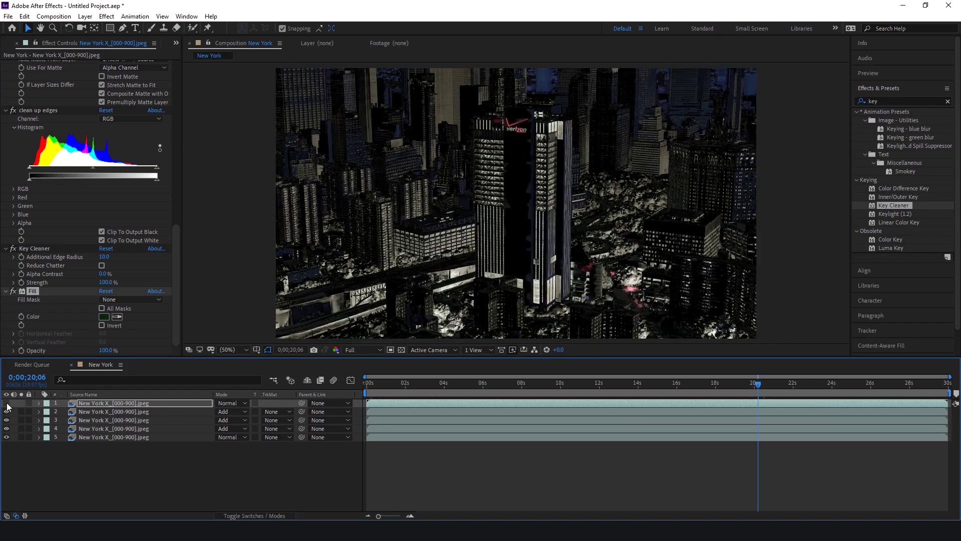
click(7, 403)
drag(759, 385, 704, 386)
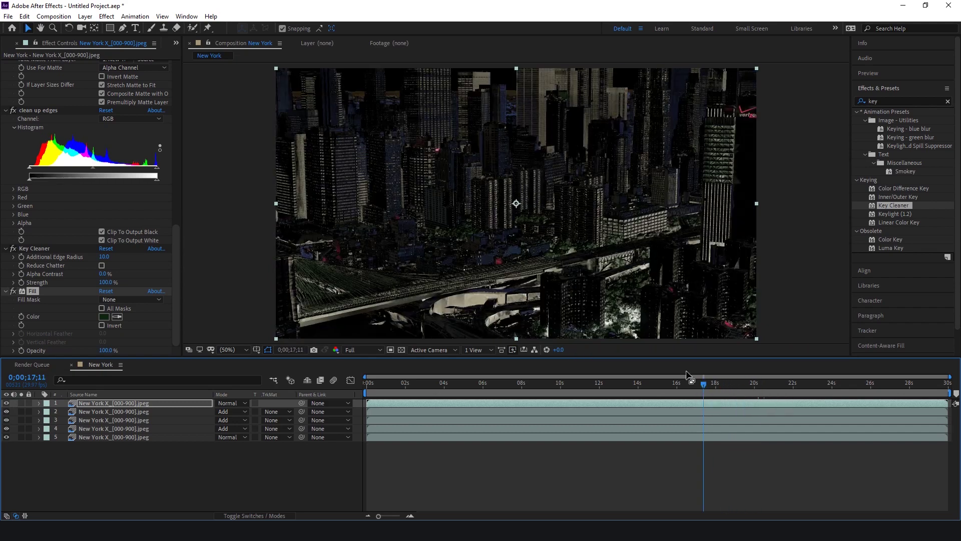
drag(695, 383, 531, 383)
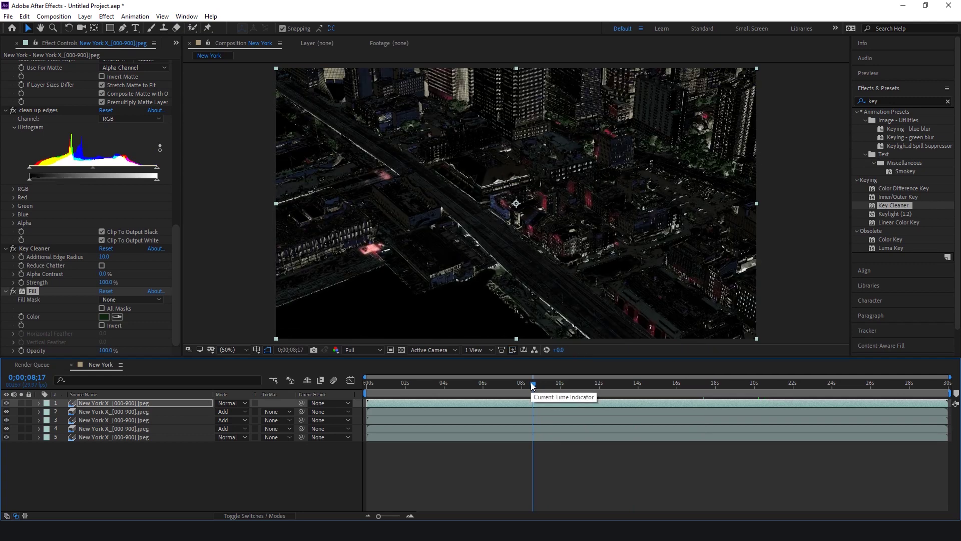
click(408, 383)
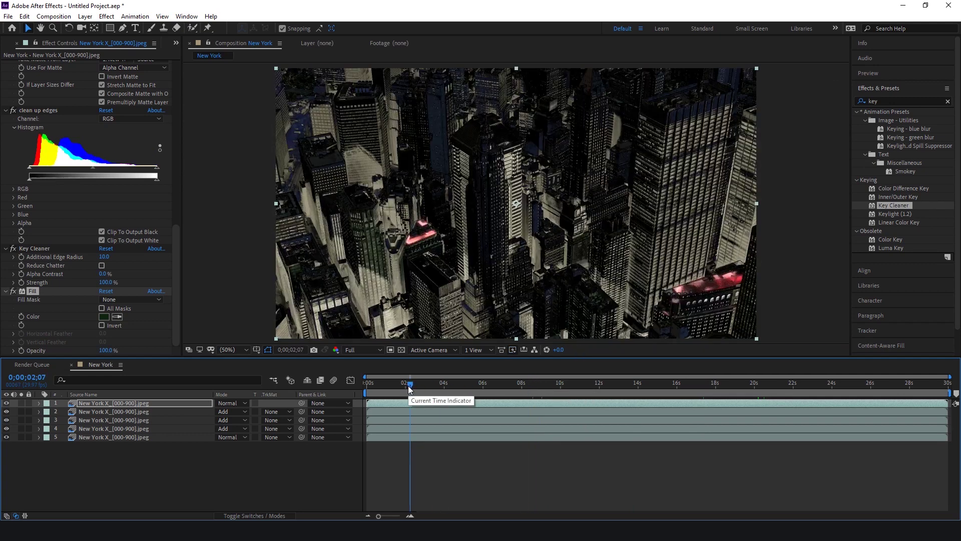
drag(409, 385, 351, 384)
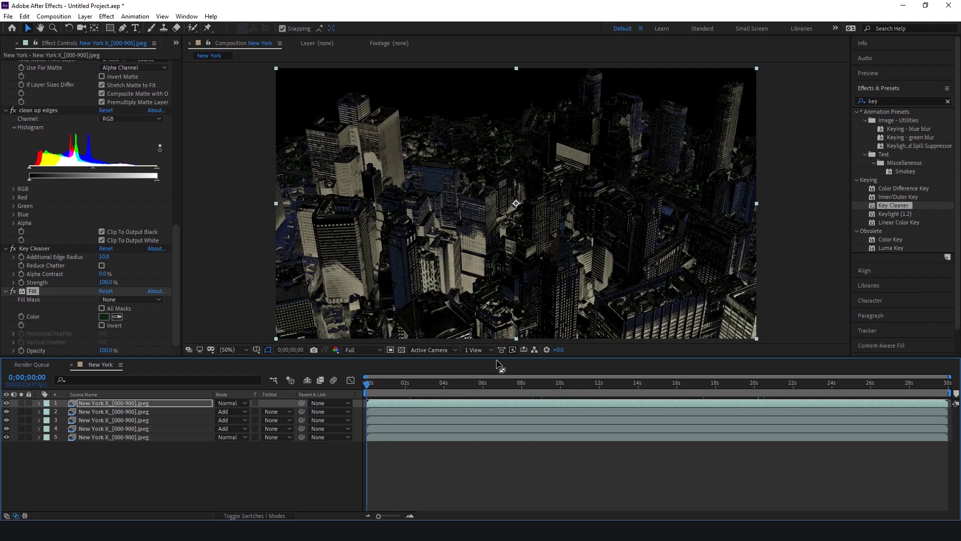